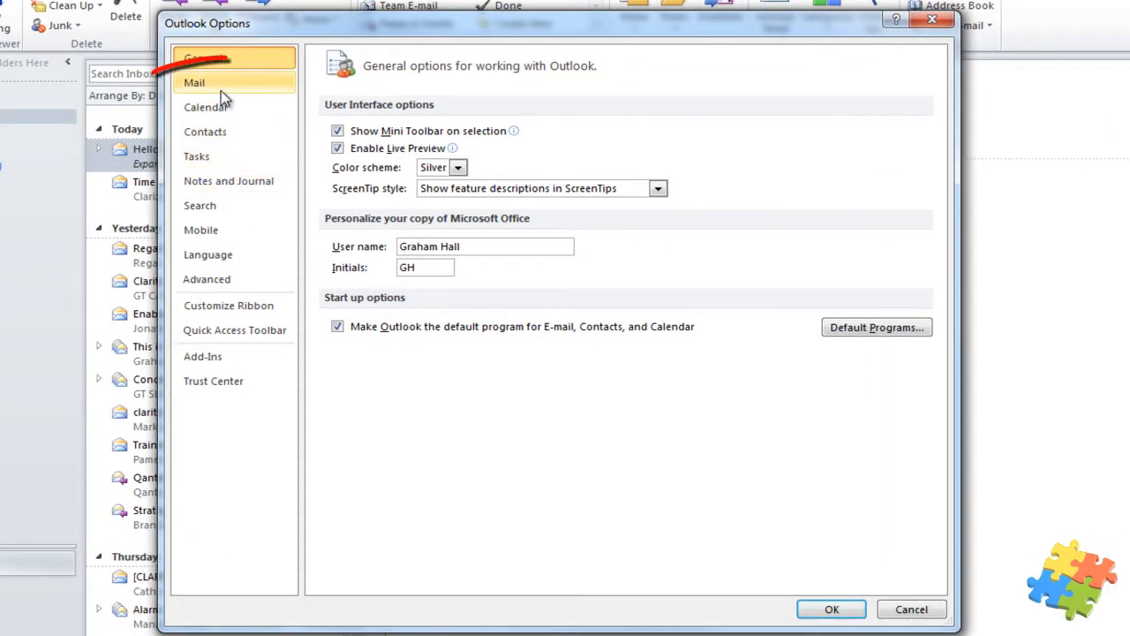
Step: Choose HTML as the compose format and enable spell checking before sending in the Mail options, discarding the changes
left_click(224, 86)
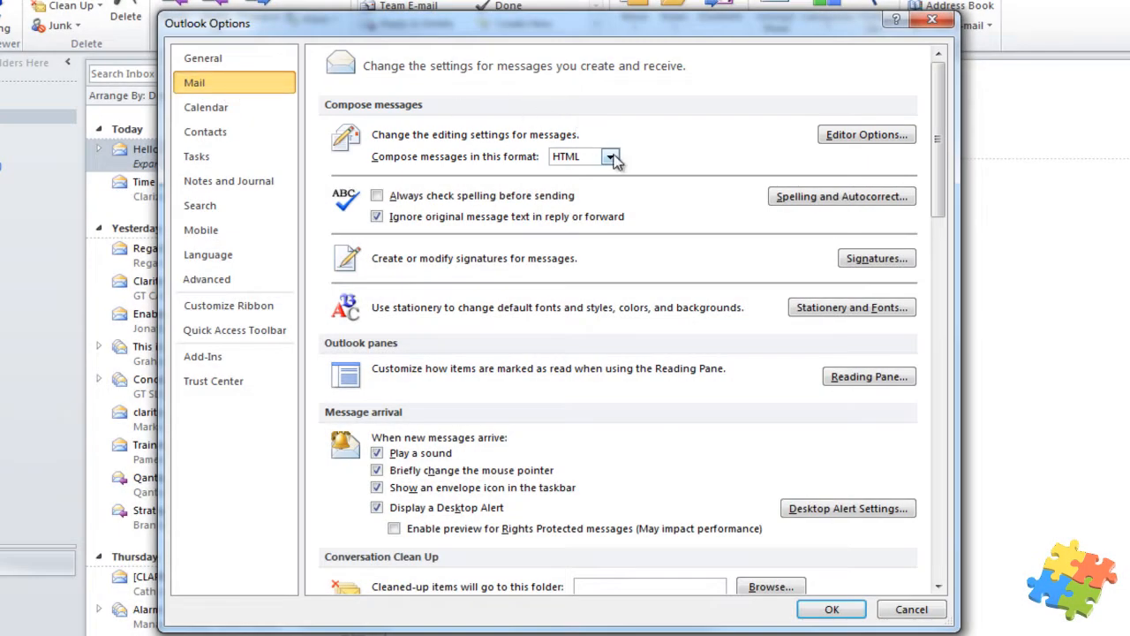
left_click(610, 157)
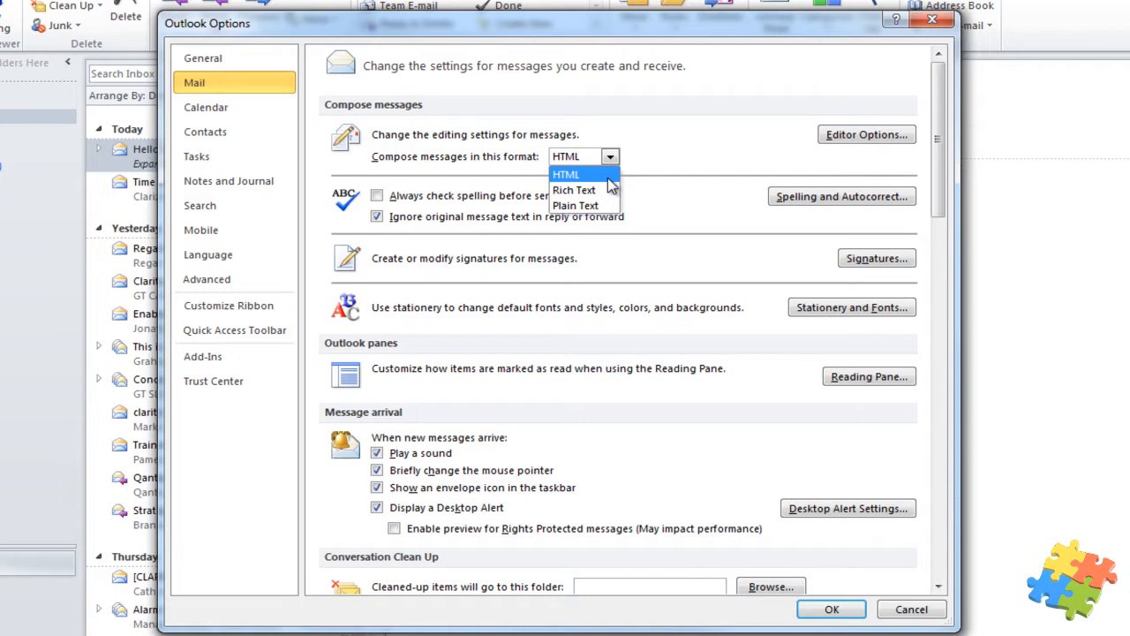
left_click(607, 178)
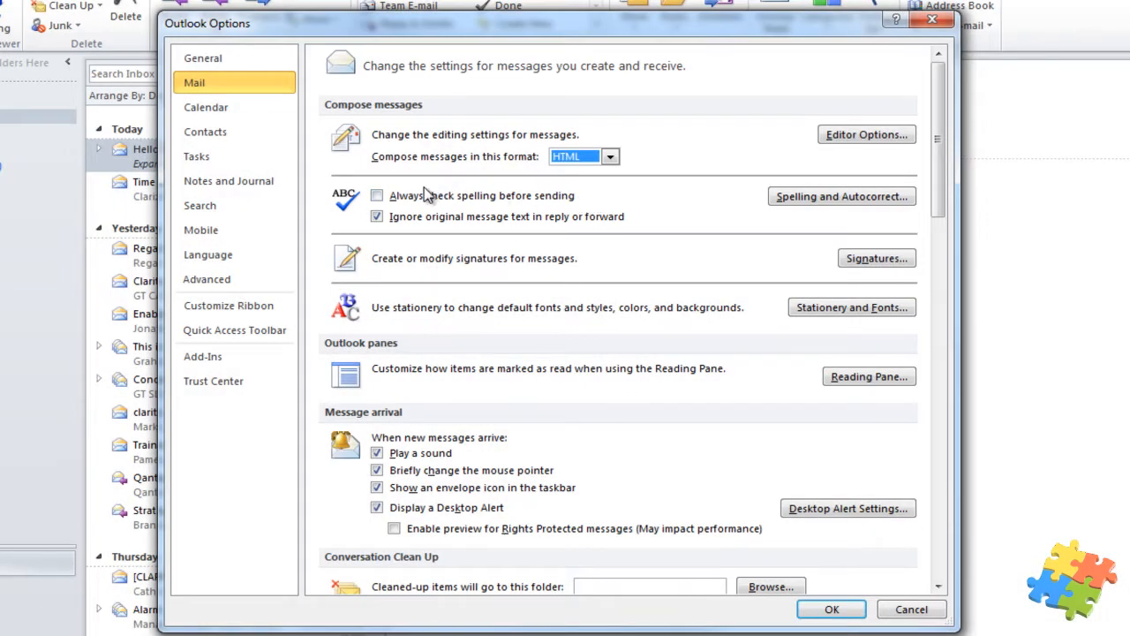
left_click(377, 196)
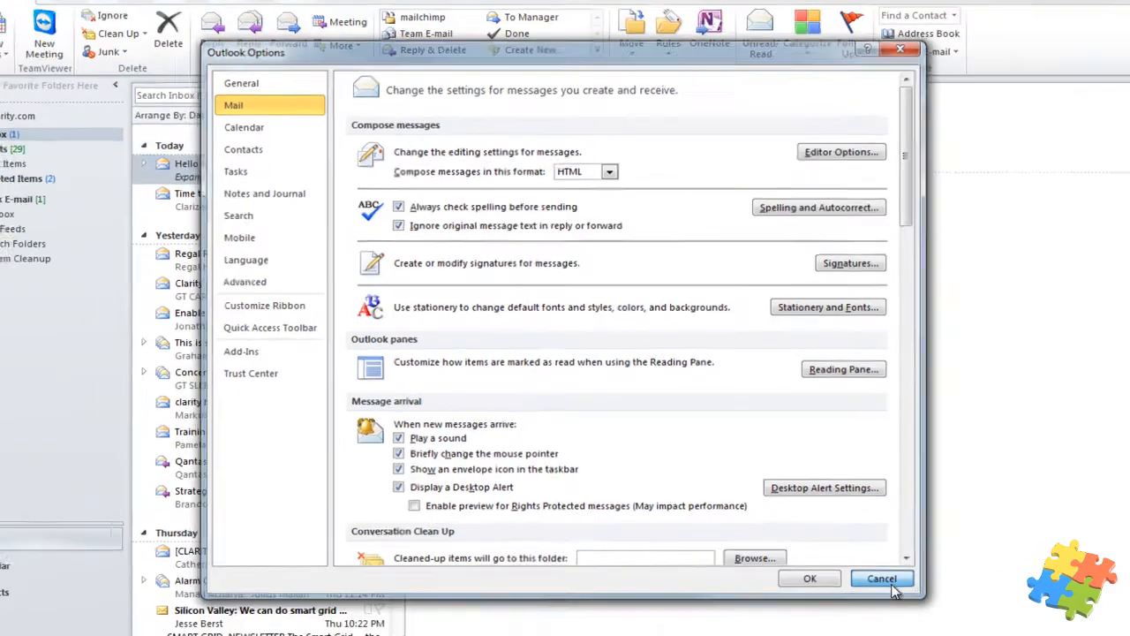
left_click(917, 618)
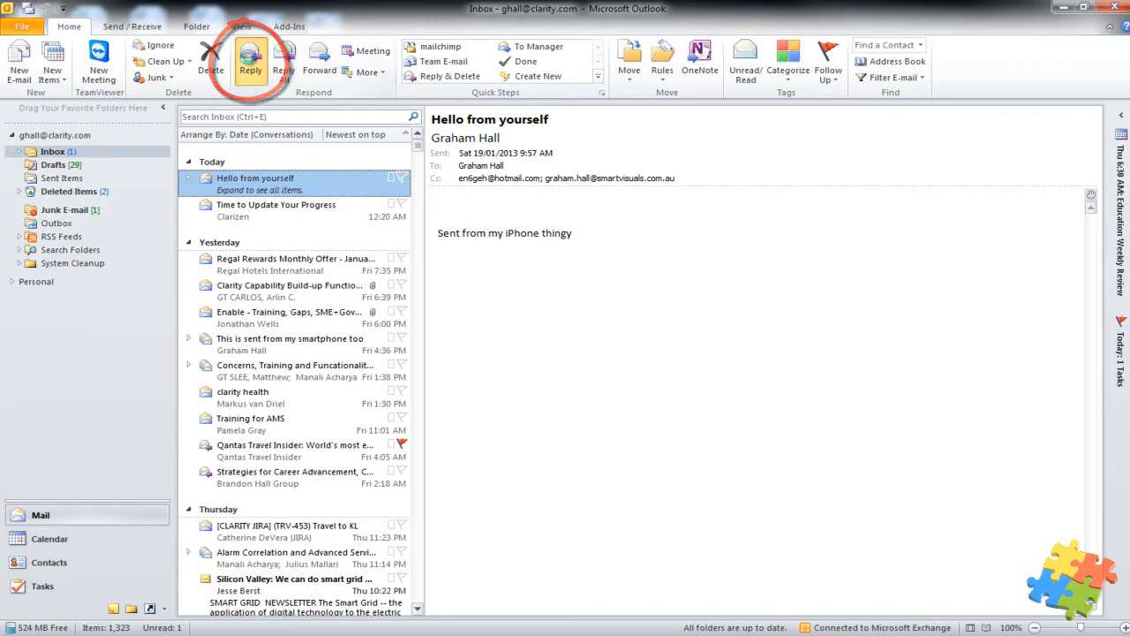
Step: Reply to the "Hello from yourself" message with "Thanks for letting me know" followed by blank lines
left_click(250, 62)
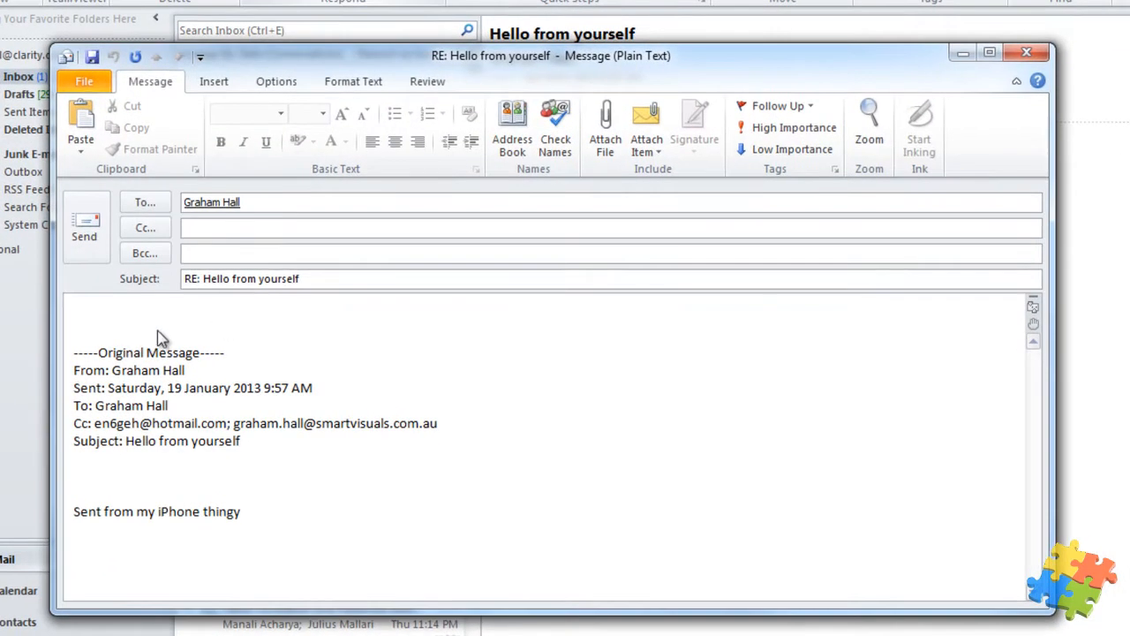
left_click(104, 304)
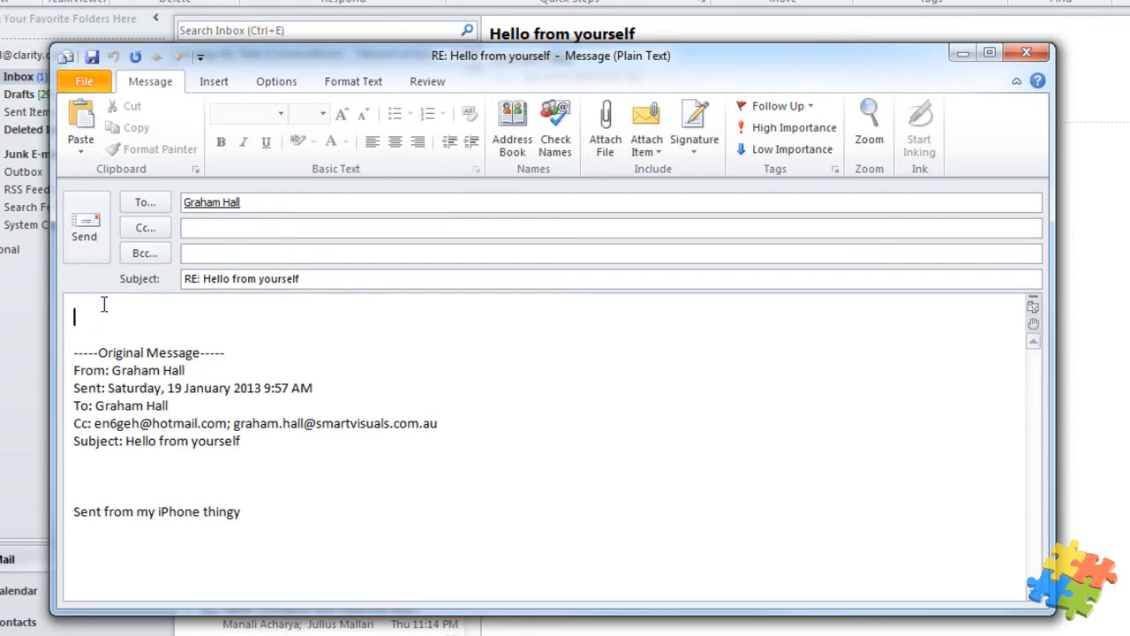
type("thasnk")
type(" for letting me know")
key("Return")
key("Return")
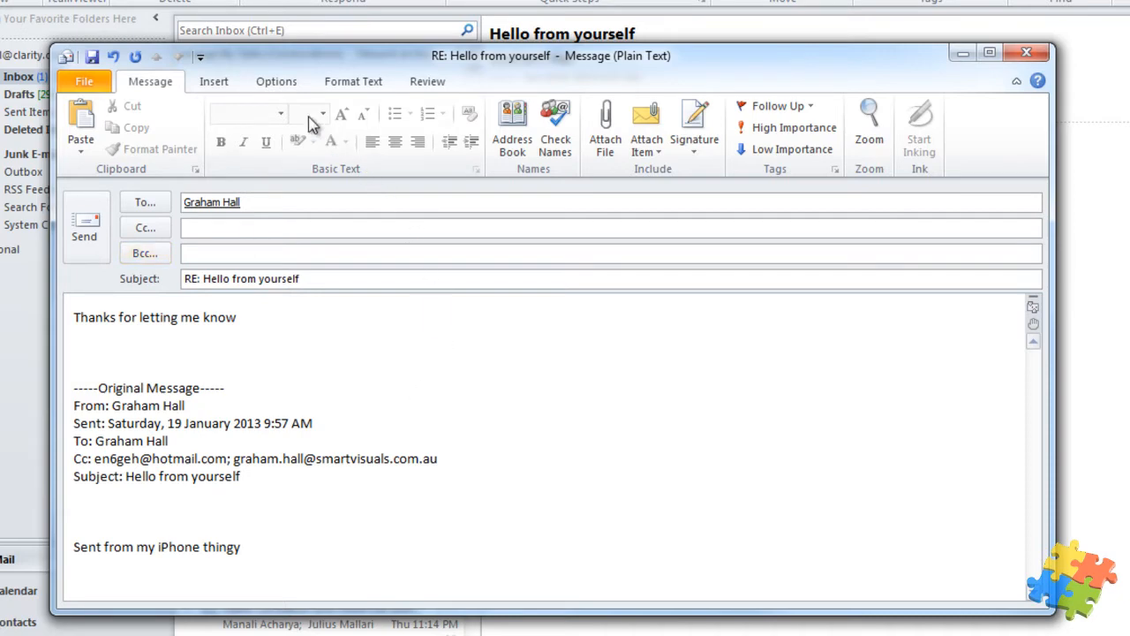
Step: Insert the "Plain reply" signature into the reply and close the message without saving it
left_click(695, 152)
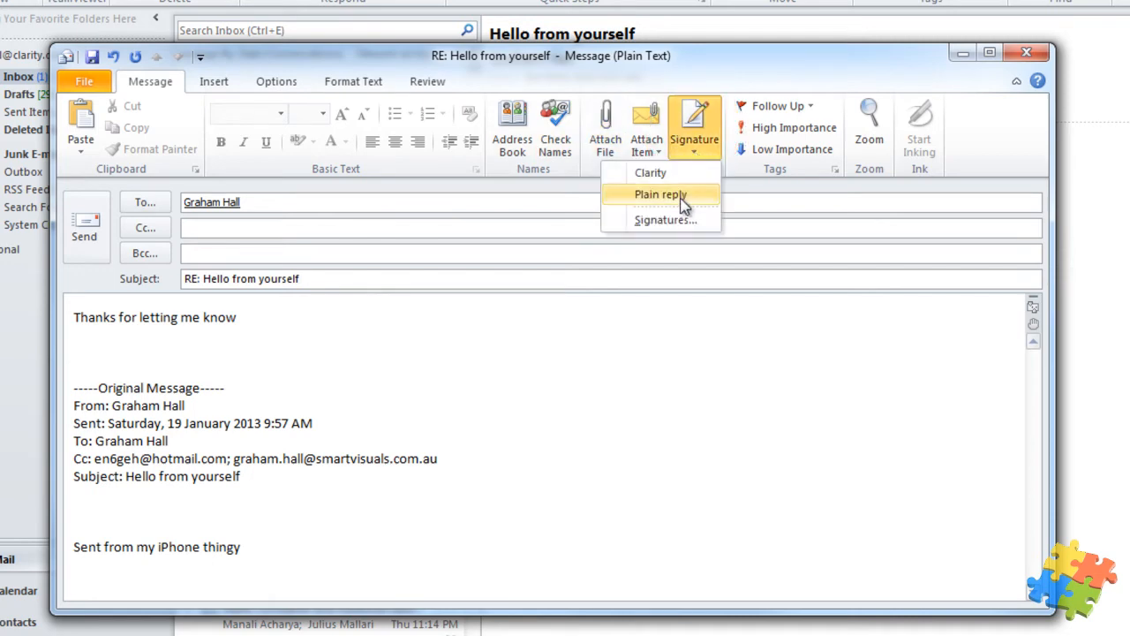
left_click(680, 196)
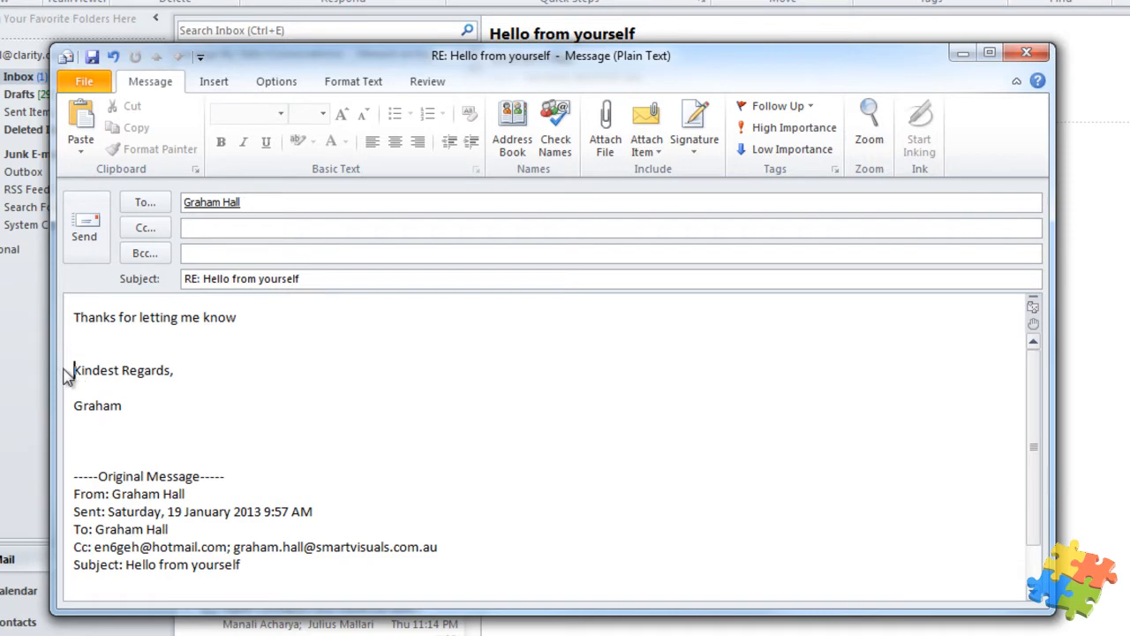
left_click(1030, 51)
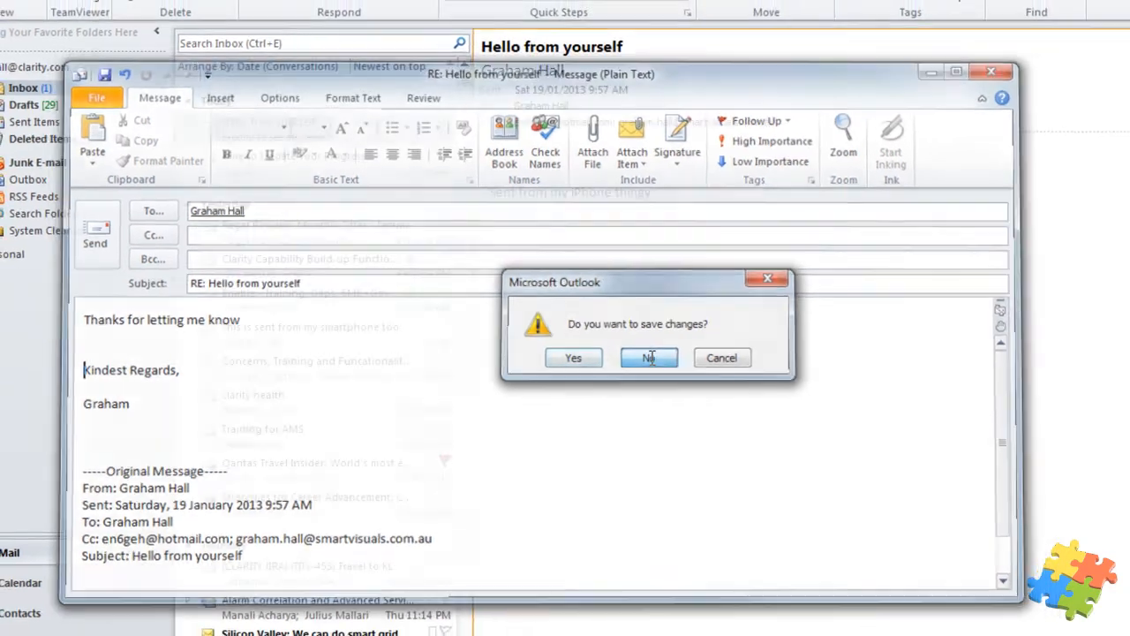
left_click(664, 358)
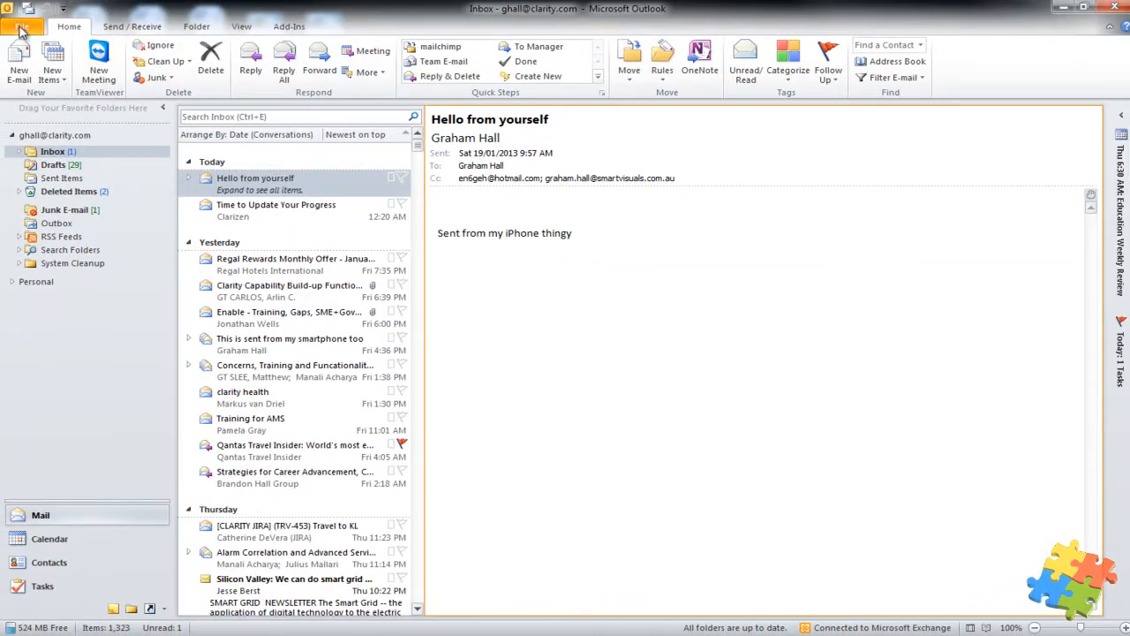
Step: Open the e-mail signature settings from the Mail options and display the "Plain reply" signature
left_click(20, 28)
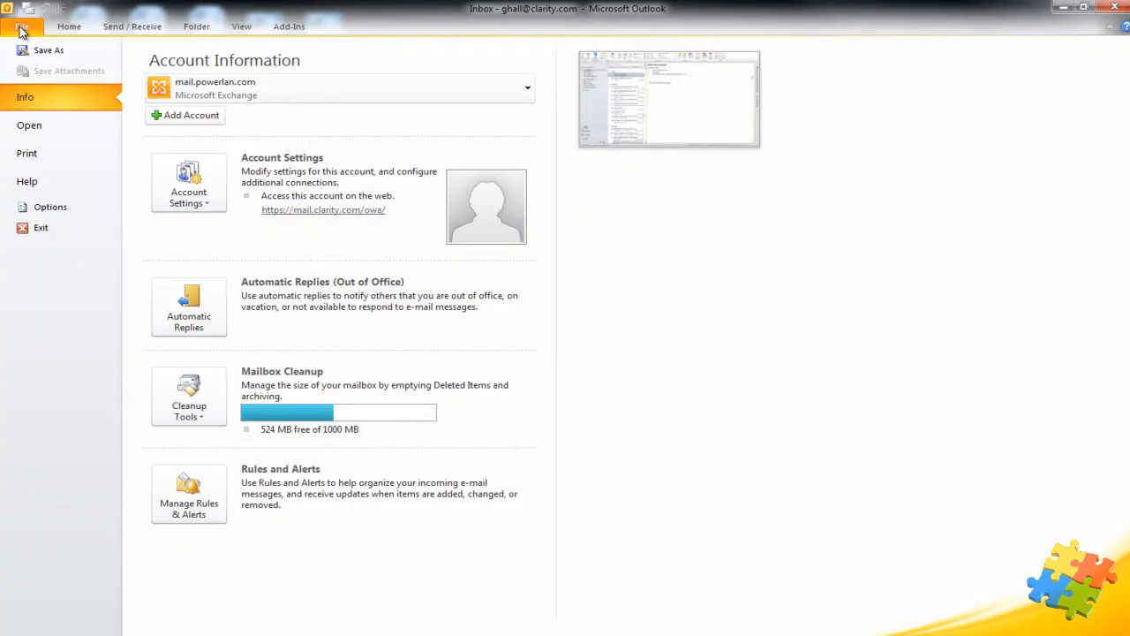
left_click(62, 210)
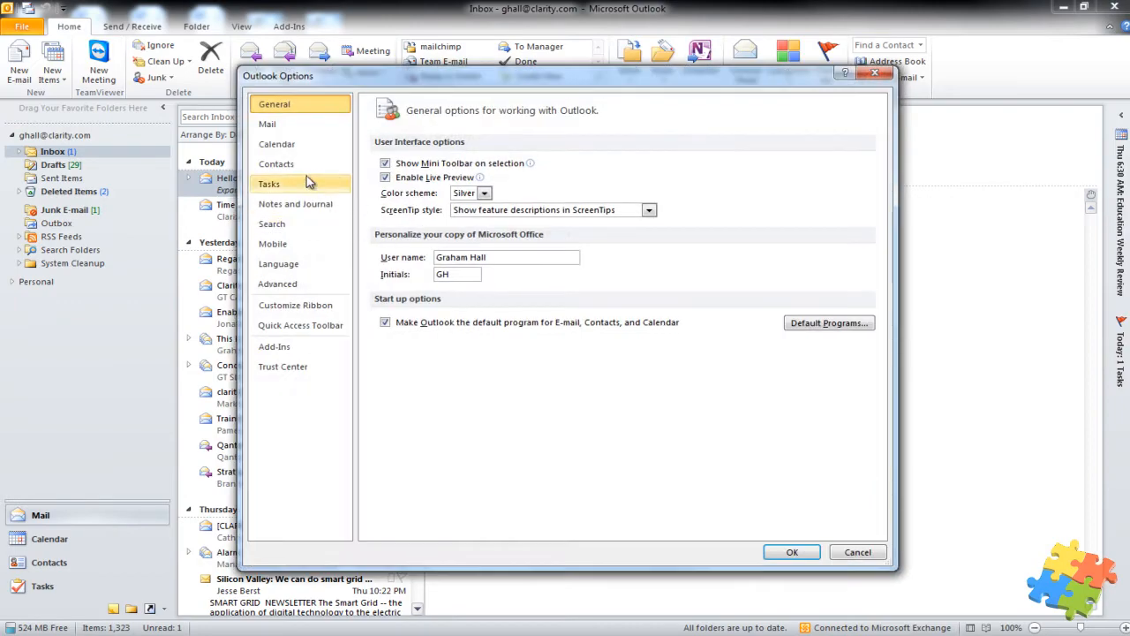
left_click(279, 132)
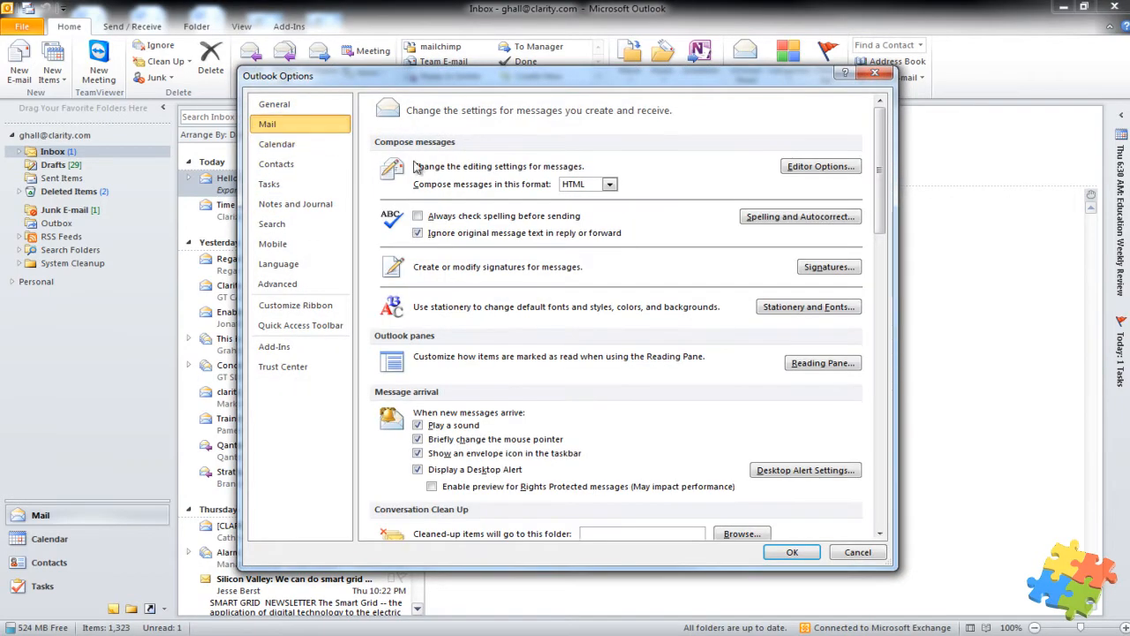
left_click(817, 269)
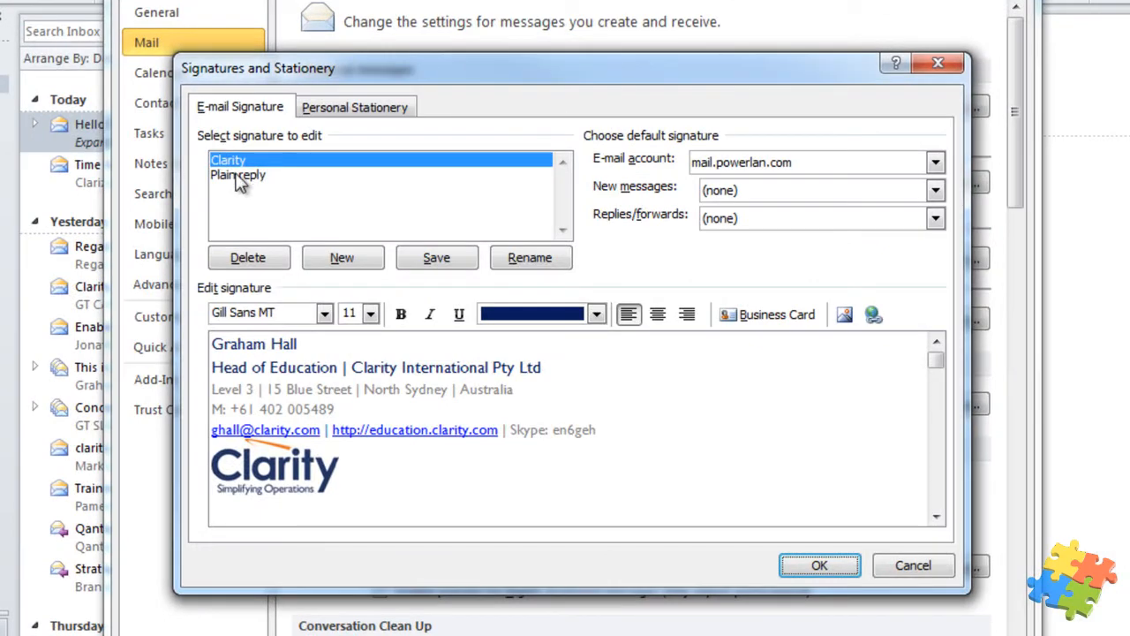
left_click(268, 186)
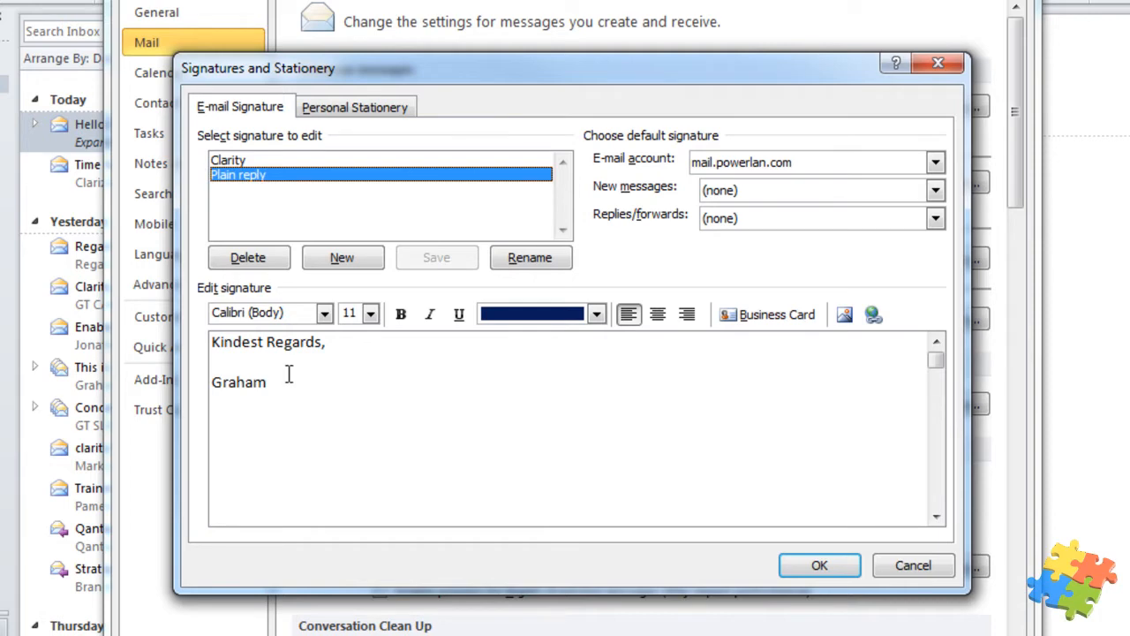
Step: Create a new signature named "formal signature"
left_click(342, 257)
type("formal ")
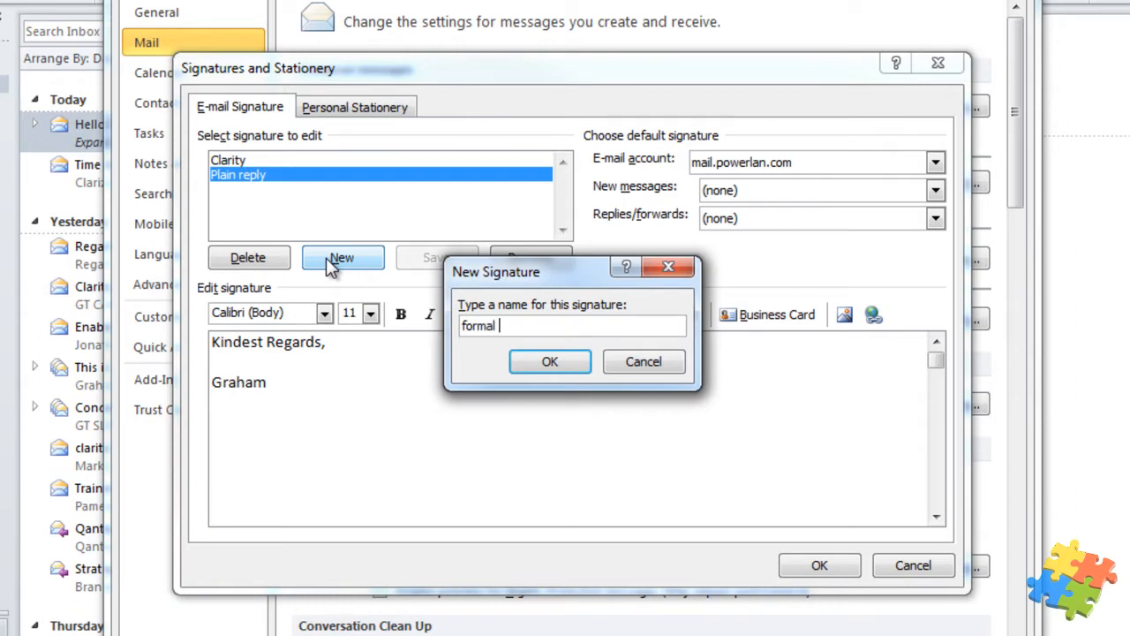
type("signature")
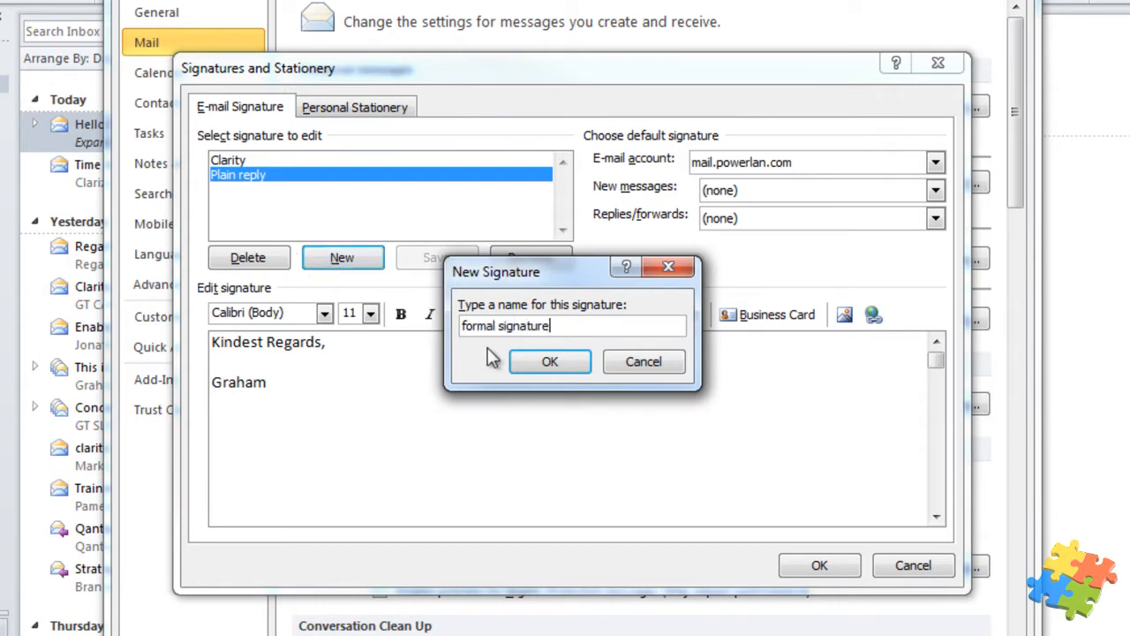
left_click(534, 360)
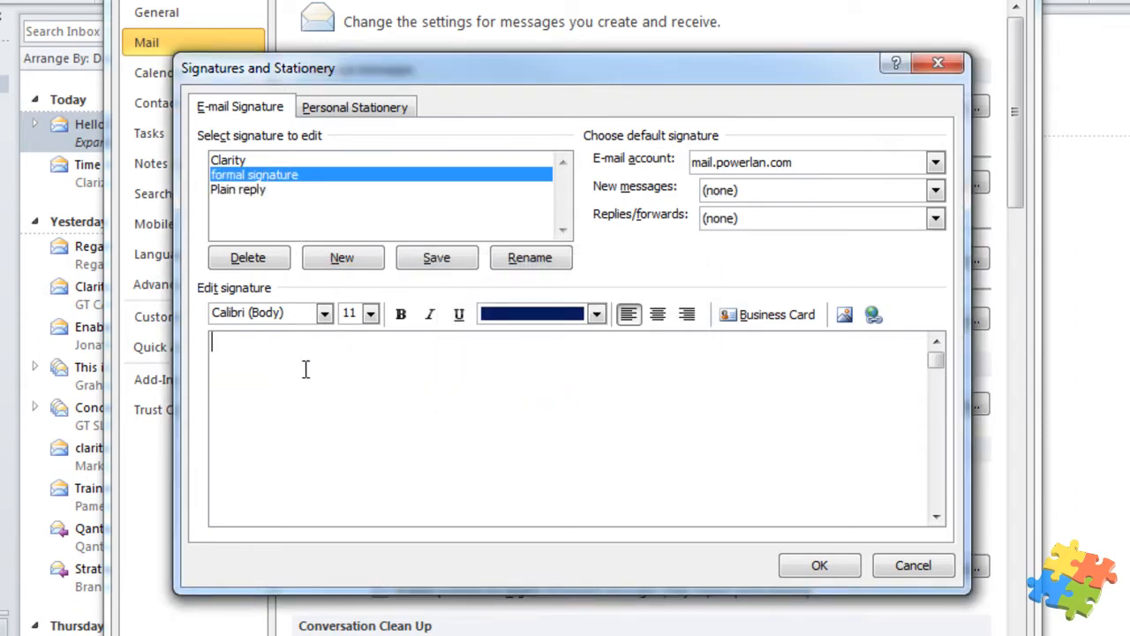
Step: Enter "Kindest Regards," in the new signature, followed by a blank line and the sender's first name
type("Kindest Regards,")
key("Return")
key("Return")
type("Graham")
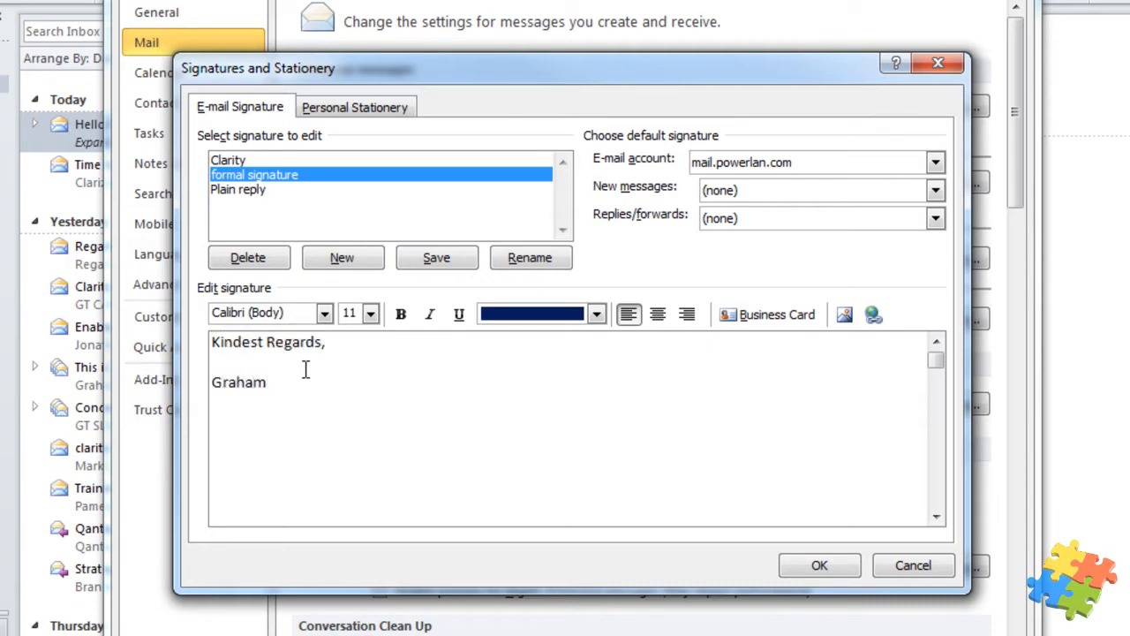
Step: Make the sender's name in the signature bold and underlined
left_click_drag(290, 394, 191, 371)
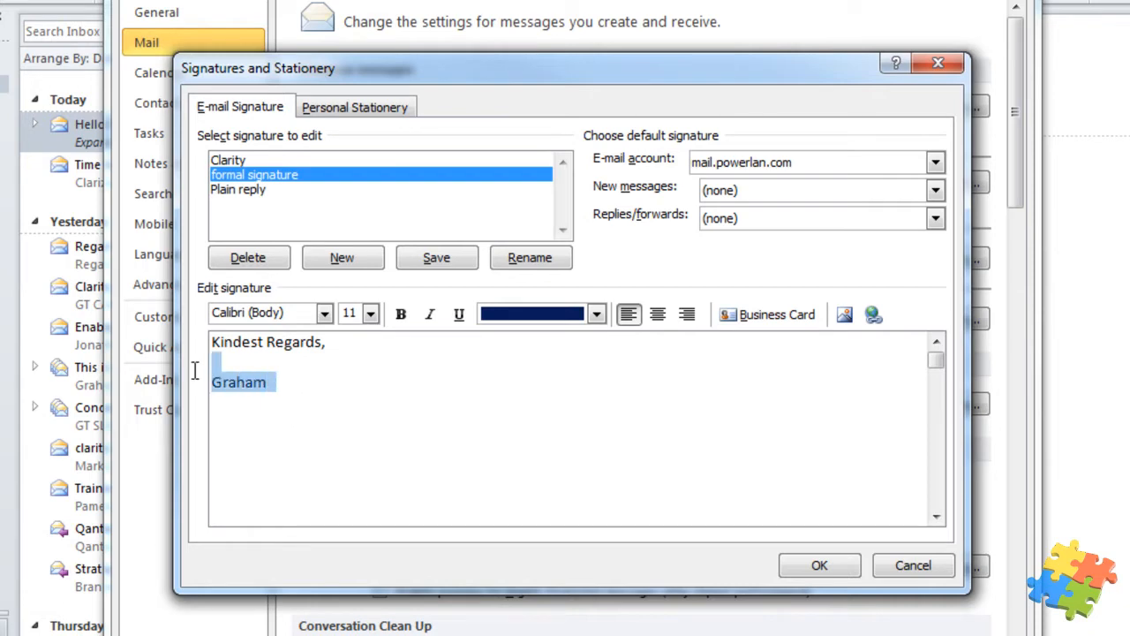
left_click(401, 315)
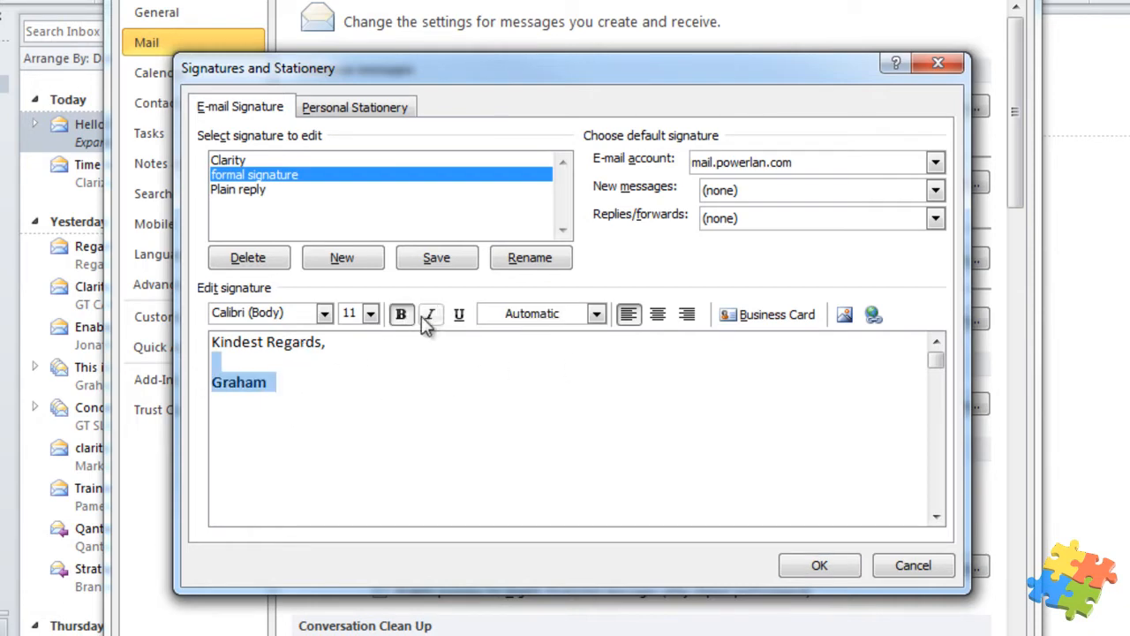
left_click(458, 315)
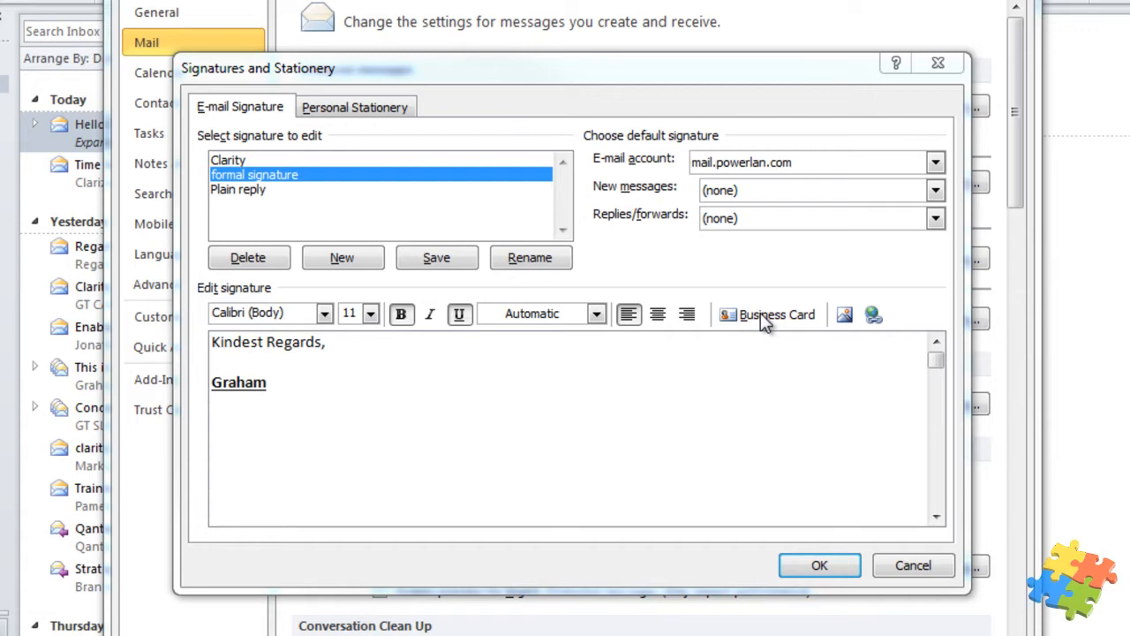
Step: Replace the underlined name in the signature with the first name of the ACME Ltd contact
double_click(246, 384)
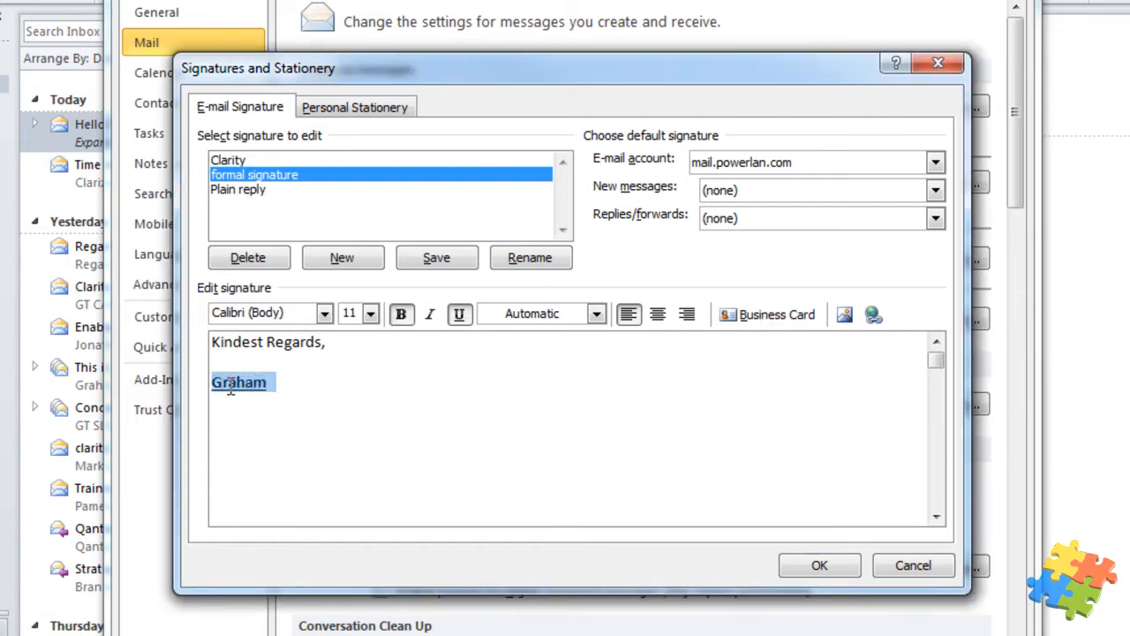
key("Delete")
type("Pa")
key("BackSpace")
type("aul")
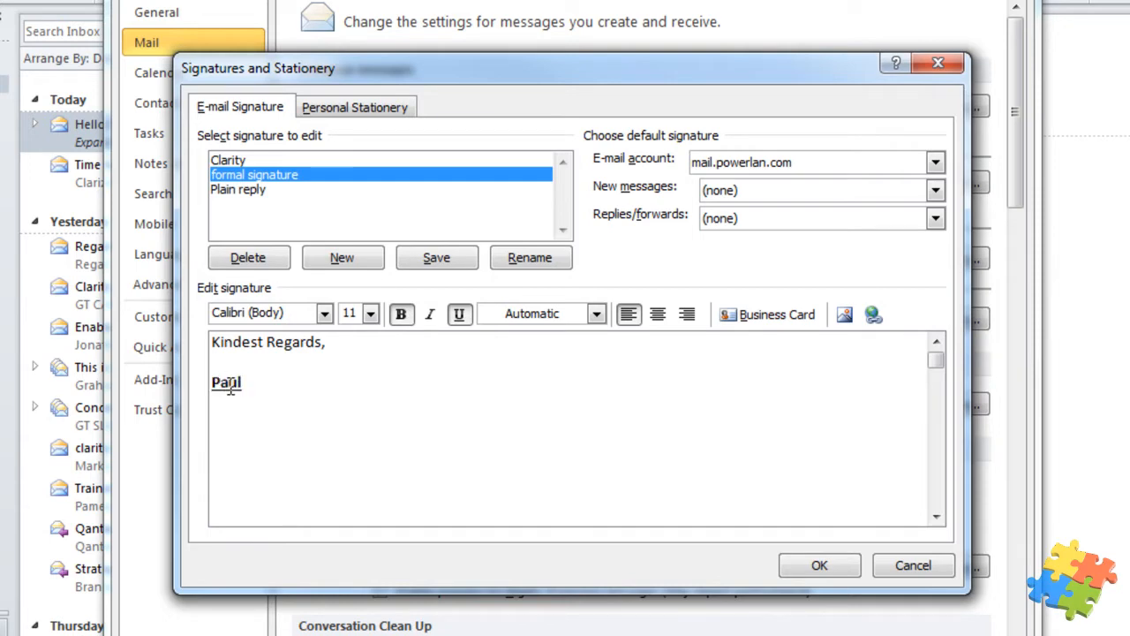
Step: Insert the business card of the ACME Ltd project manager from Personal Contacts below the name in the signature
key("Return")
left_click(777, 315)
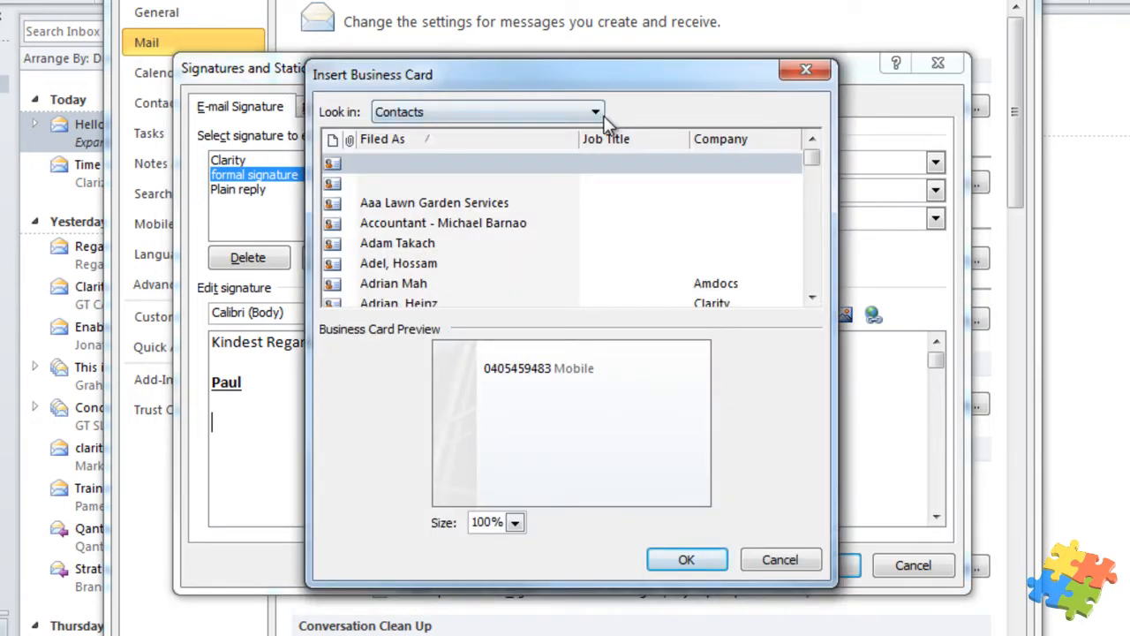
left_click(596, 112)
left_click(552, 161)
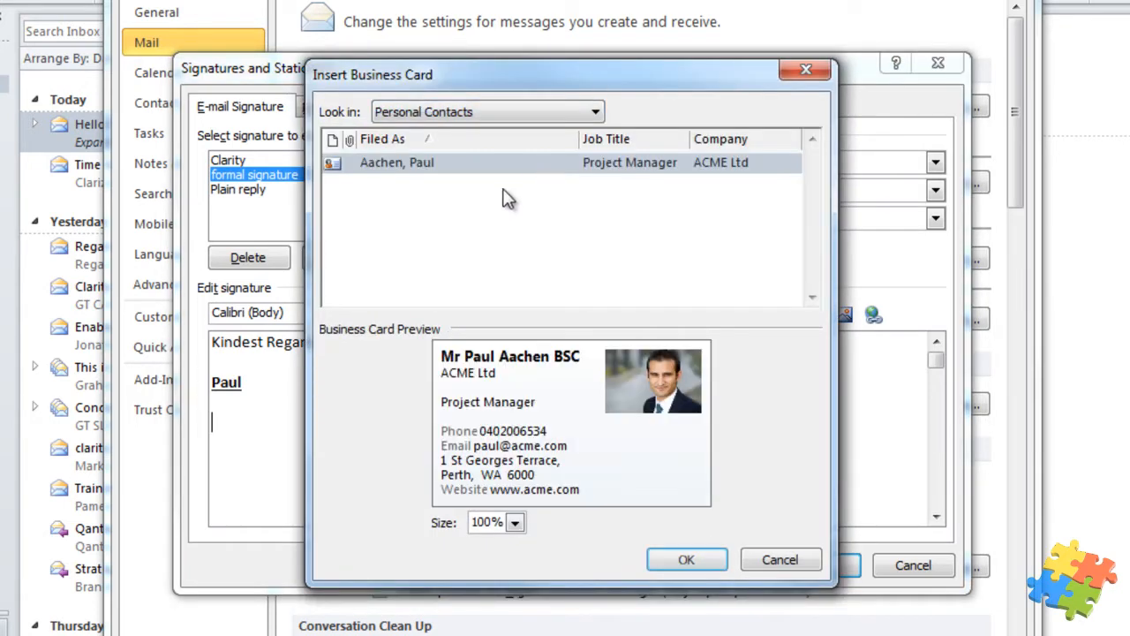
left_click(694, 558)
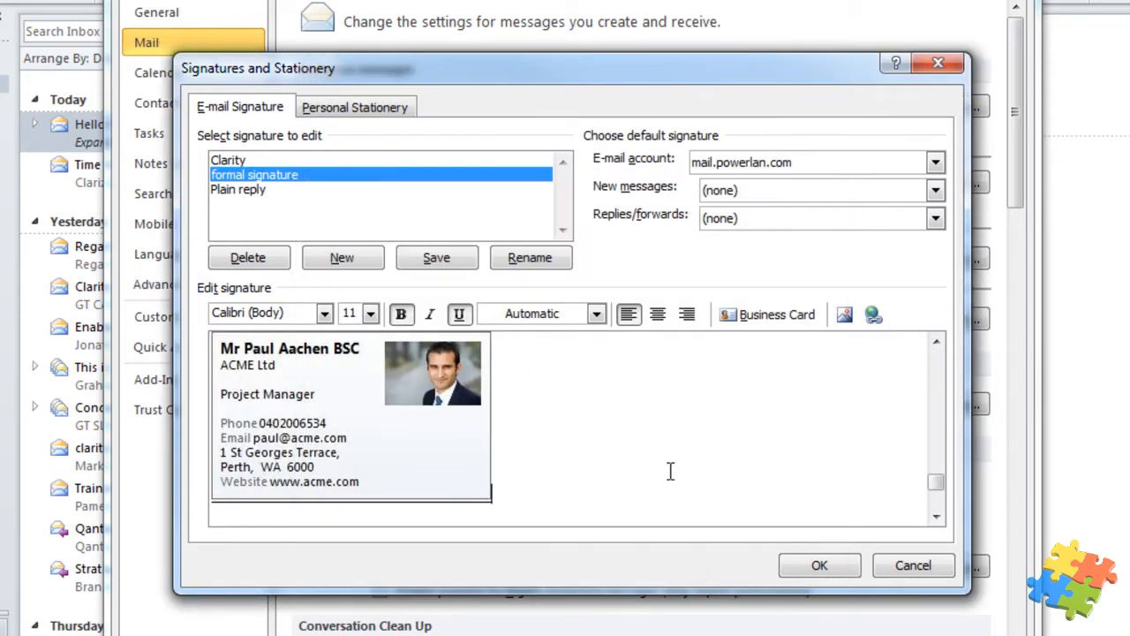
left_click(936, 342)
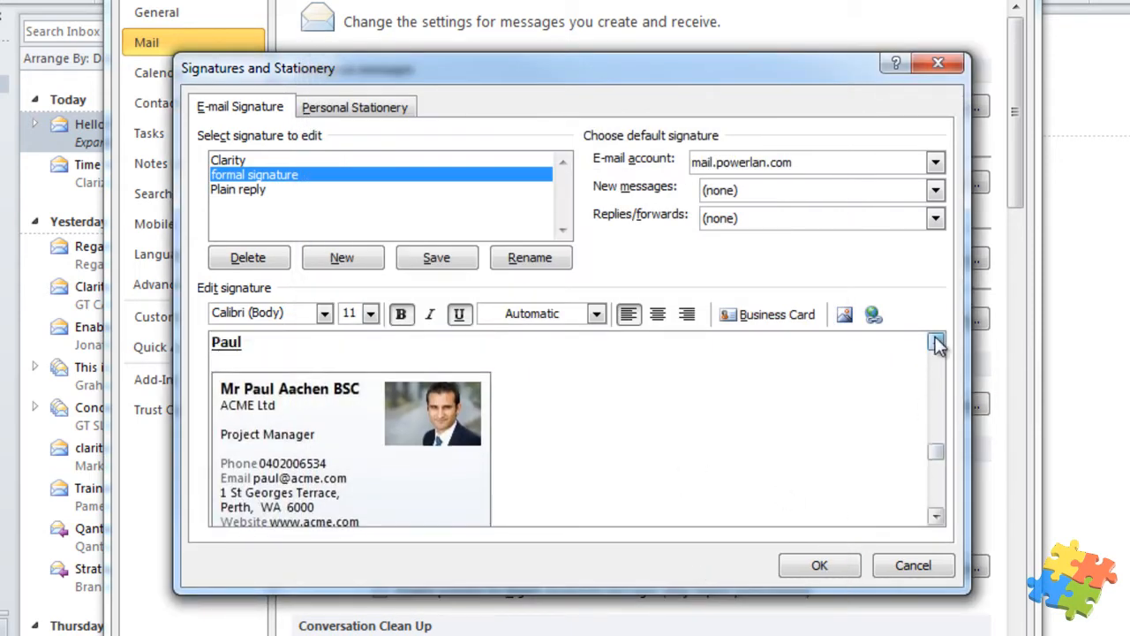
left_click(936, 342)
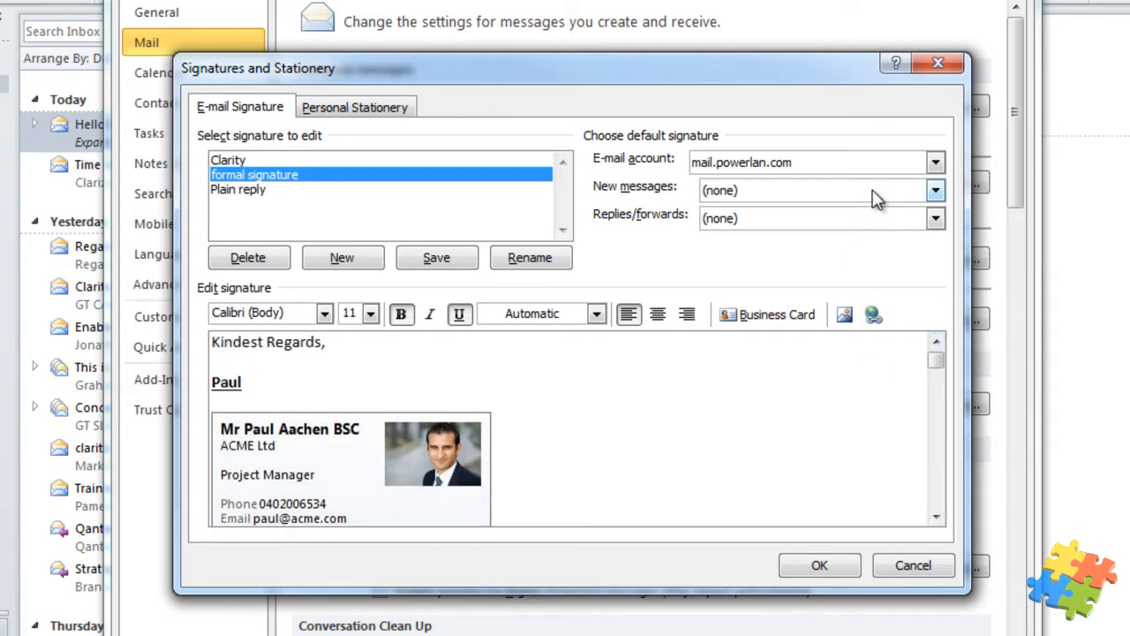
Step: Set "formal signature" as the default for new messages and for replies and forwards, and save the signature settings
left_click(935, 190)
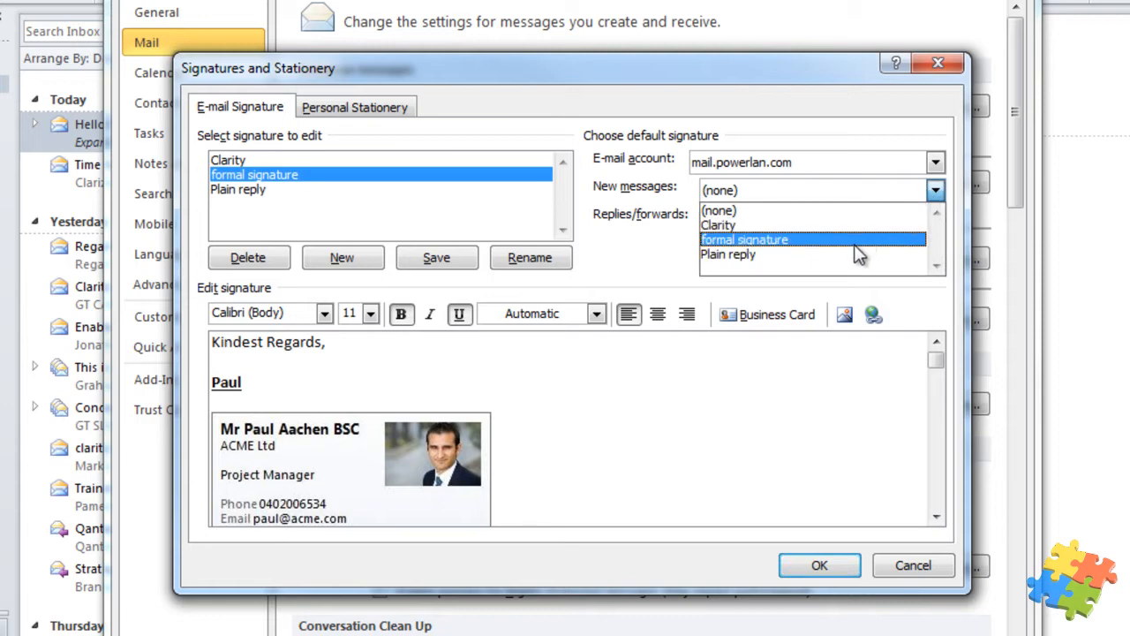
left_click(855, 242)
left_click(935, 218)
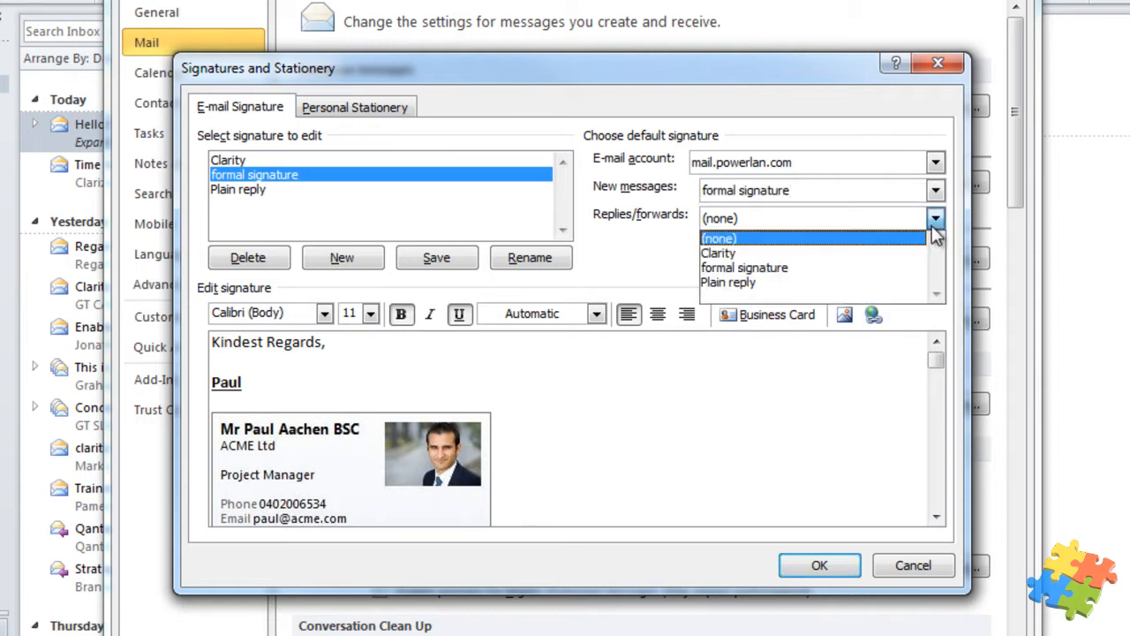
left_click(878, 268)
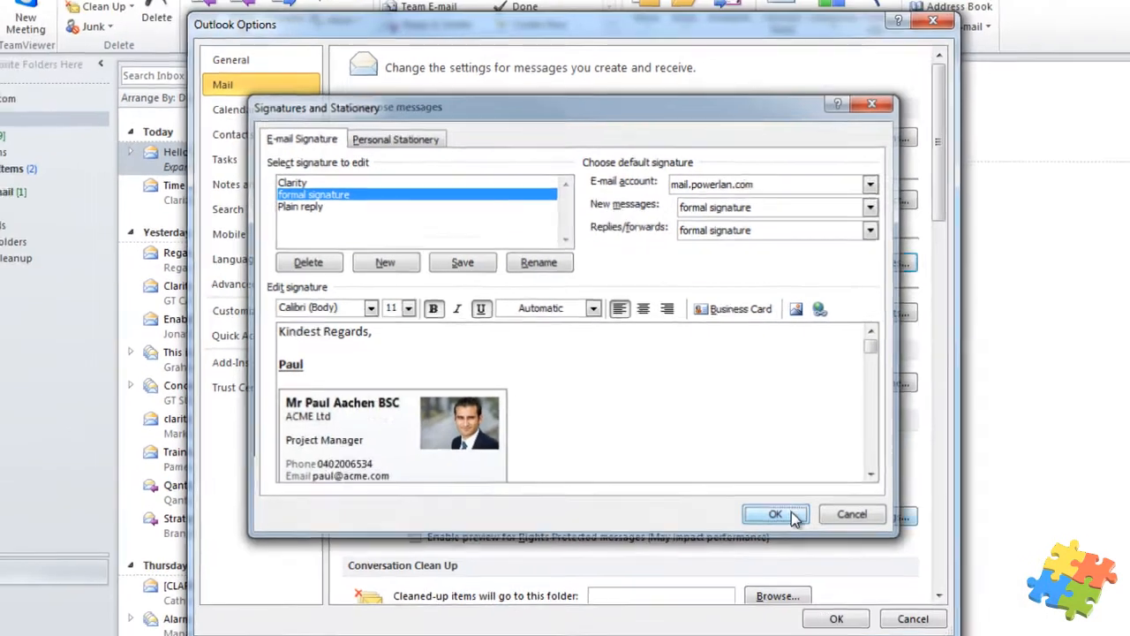
left_click(839, 568)
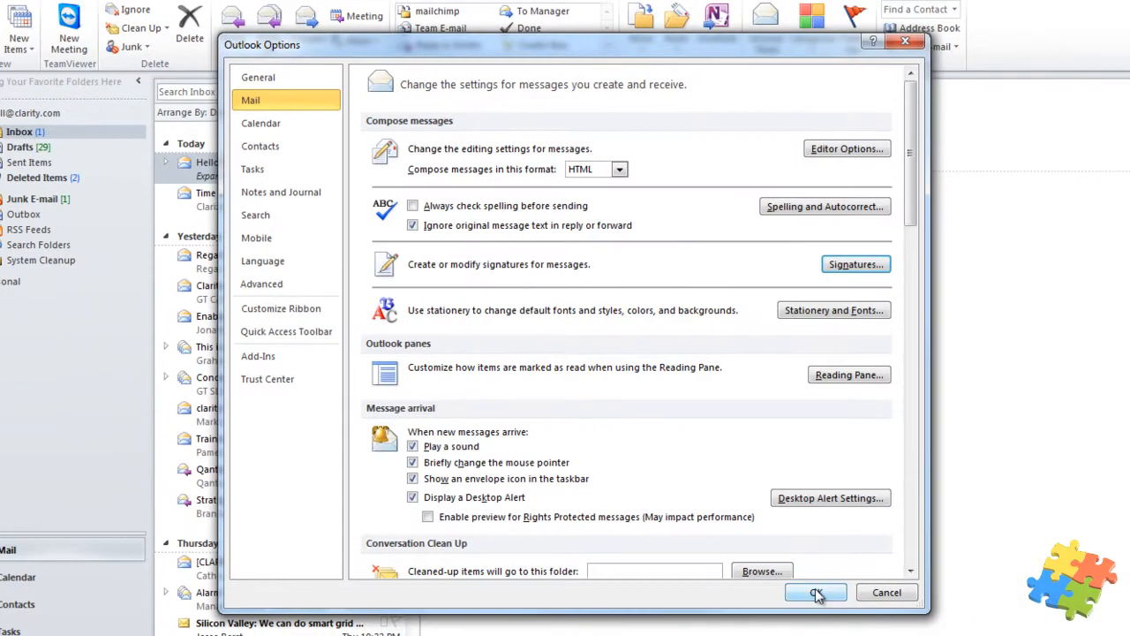
Step: Close the options, open a reply to the "Hello from yourself" message to check its signature and attached business card, and close the reply
left_click(816, 592)
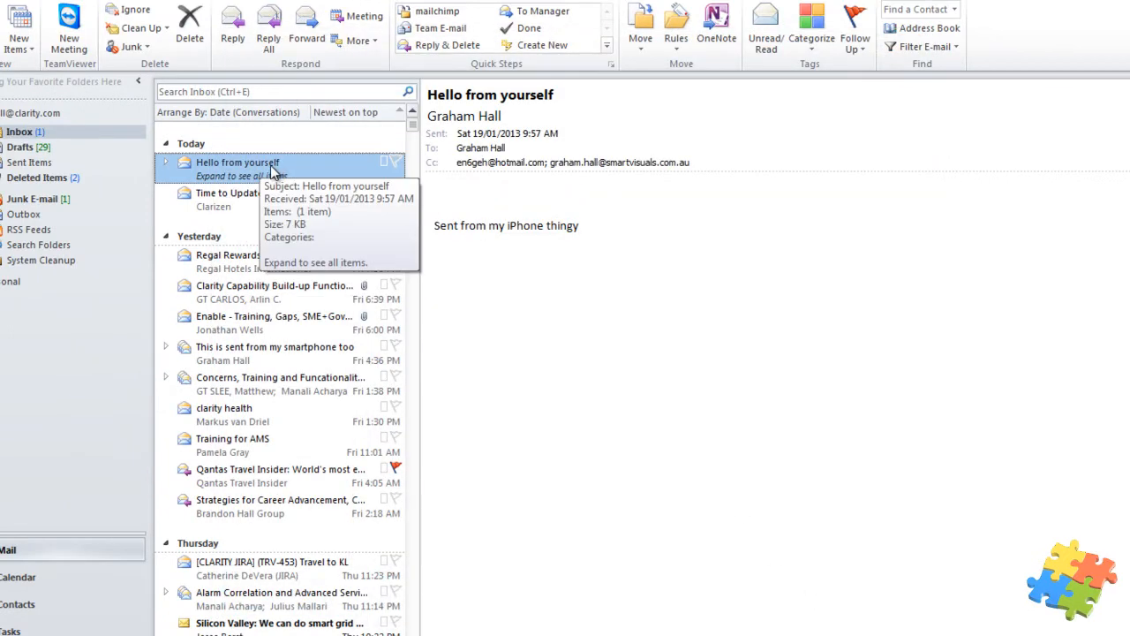
left_click(229, 29)
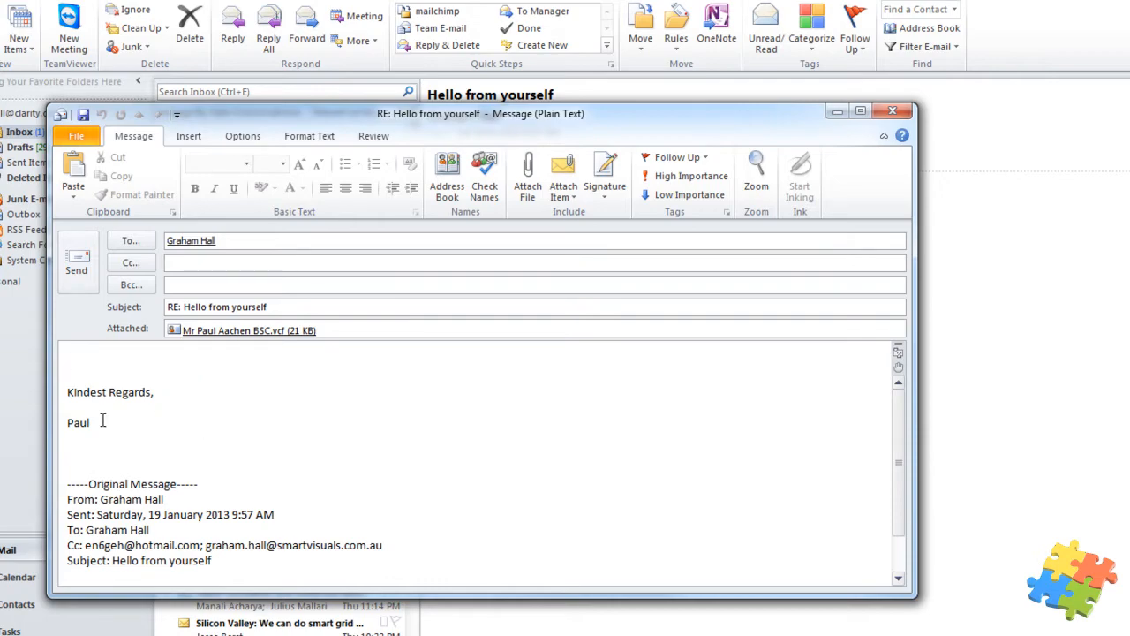
left_click(893, 114)
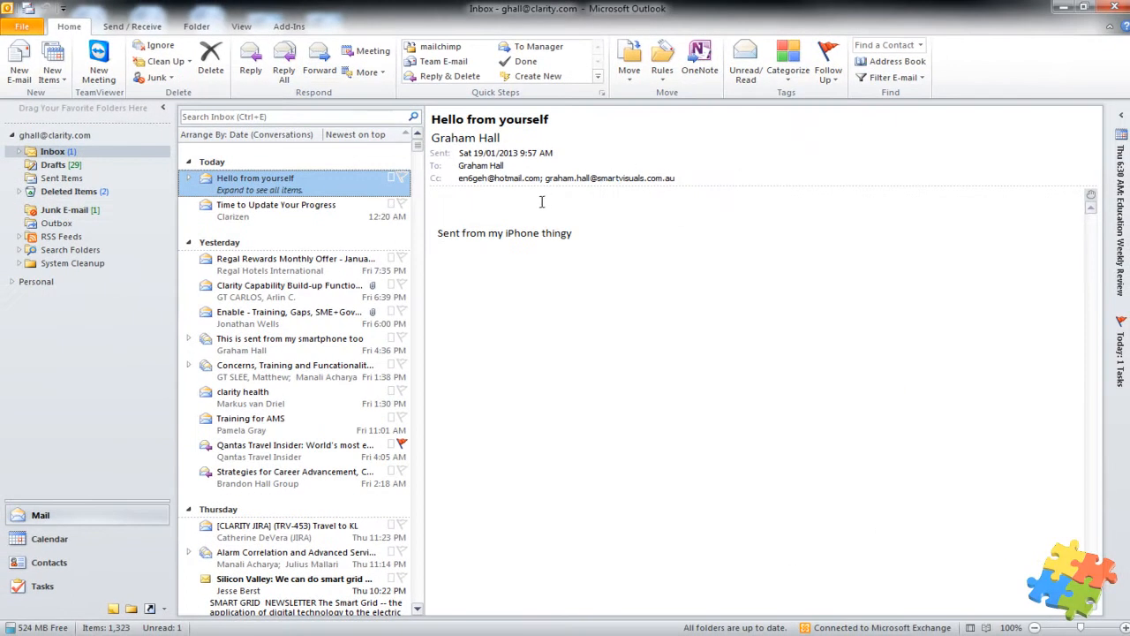
Step: Set the default signature for new messages and for replies and forwards to (none) in the mail signature options
left_click(21, 26)
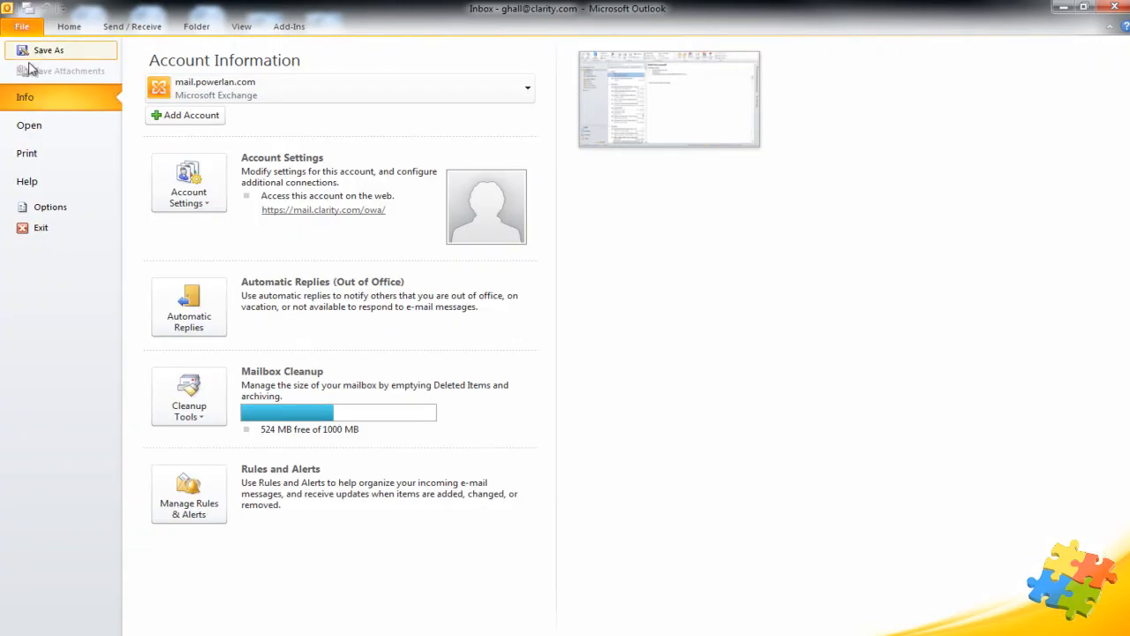
left_click(51, 207)
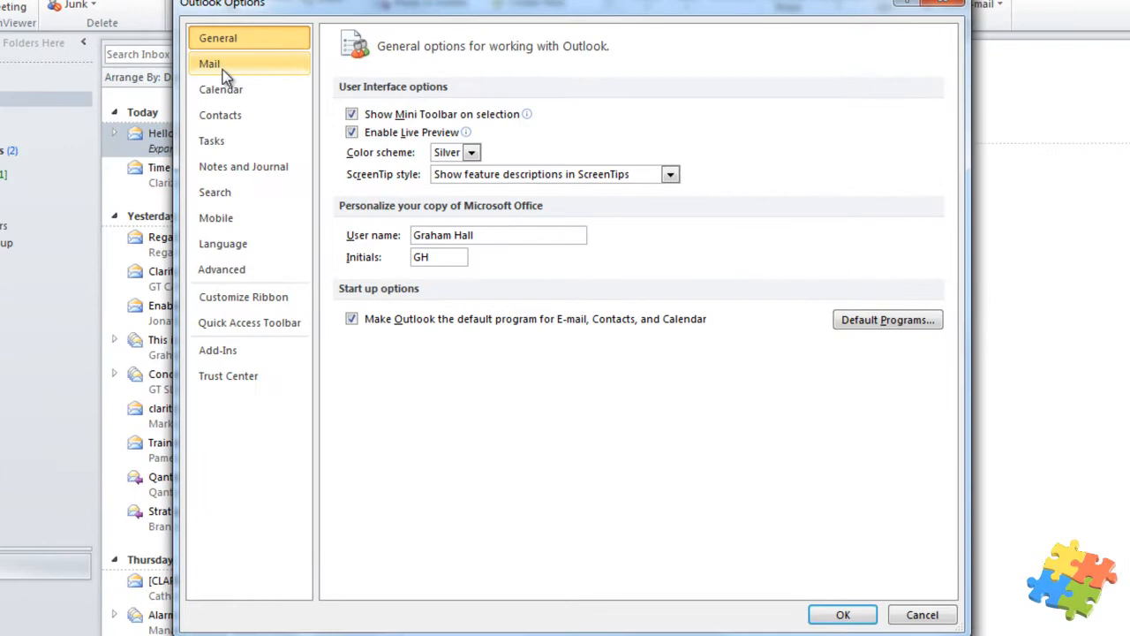
left_click(281, 123)
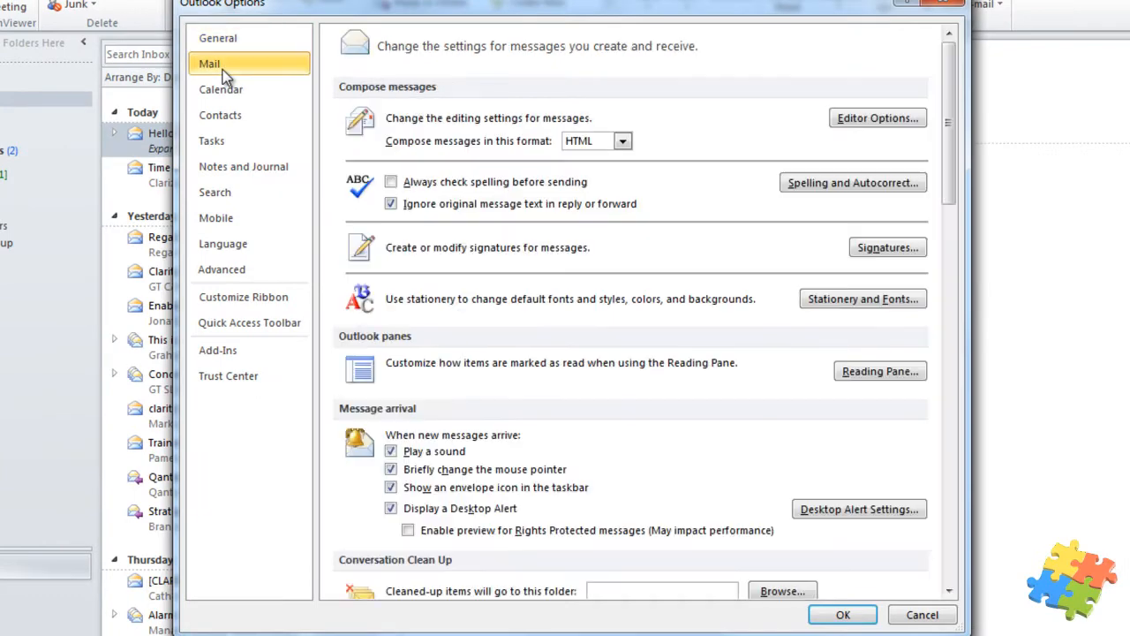
left_click(888, 247)
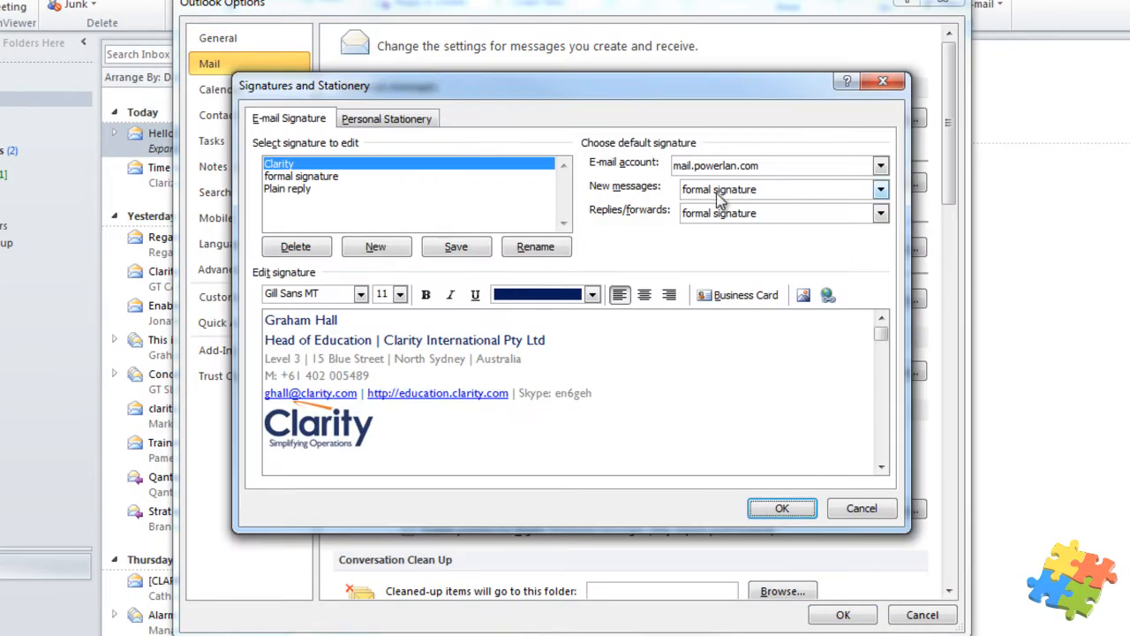
left_click(301, 176)
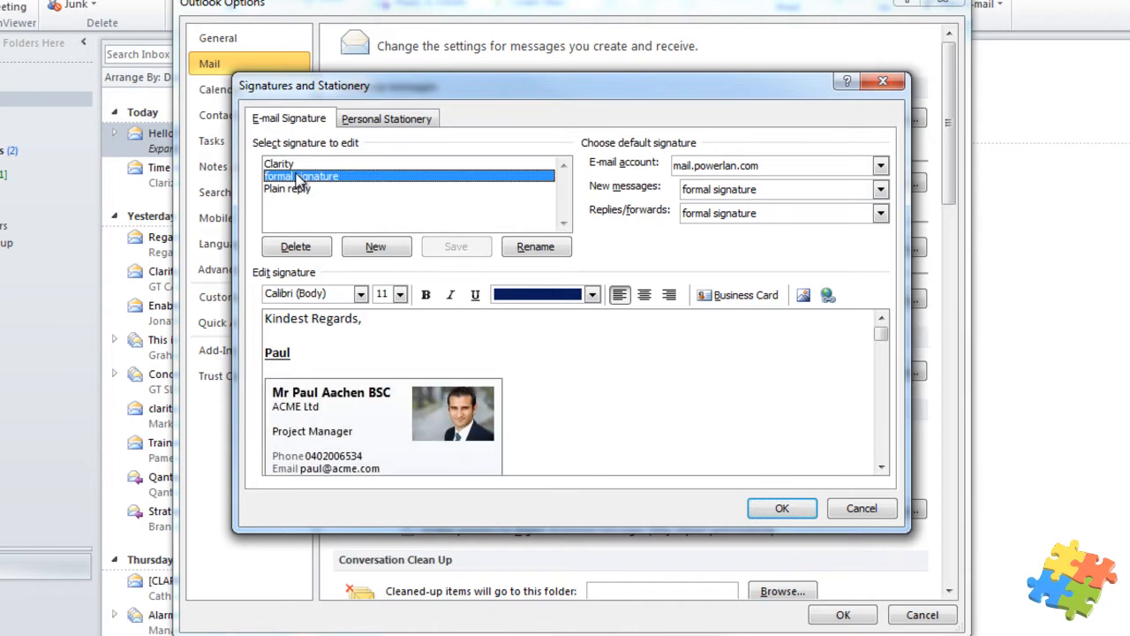
left_click(735, 191)
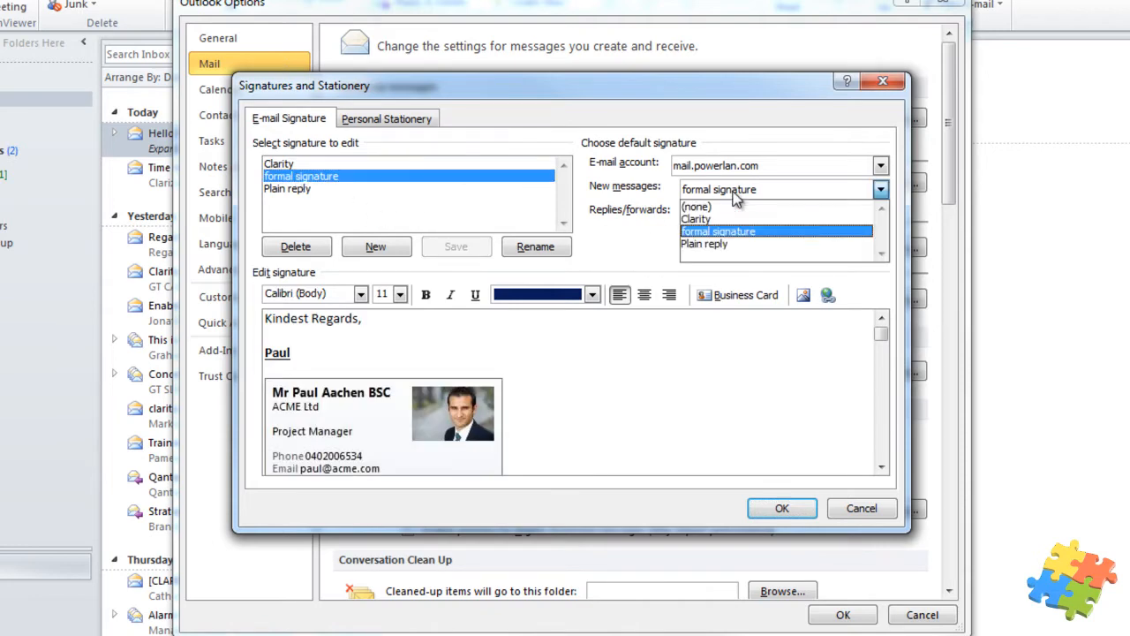
left_click(735, 205)
left_click(737, 214)
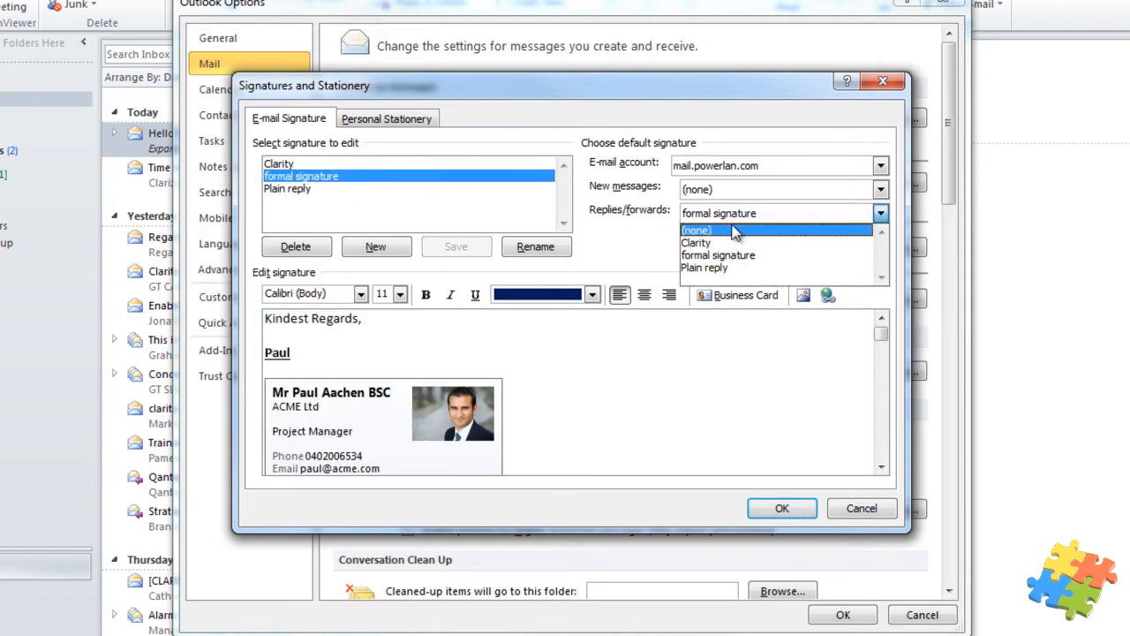
left_click(735, 231)
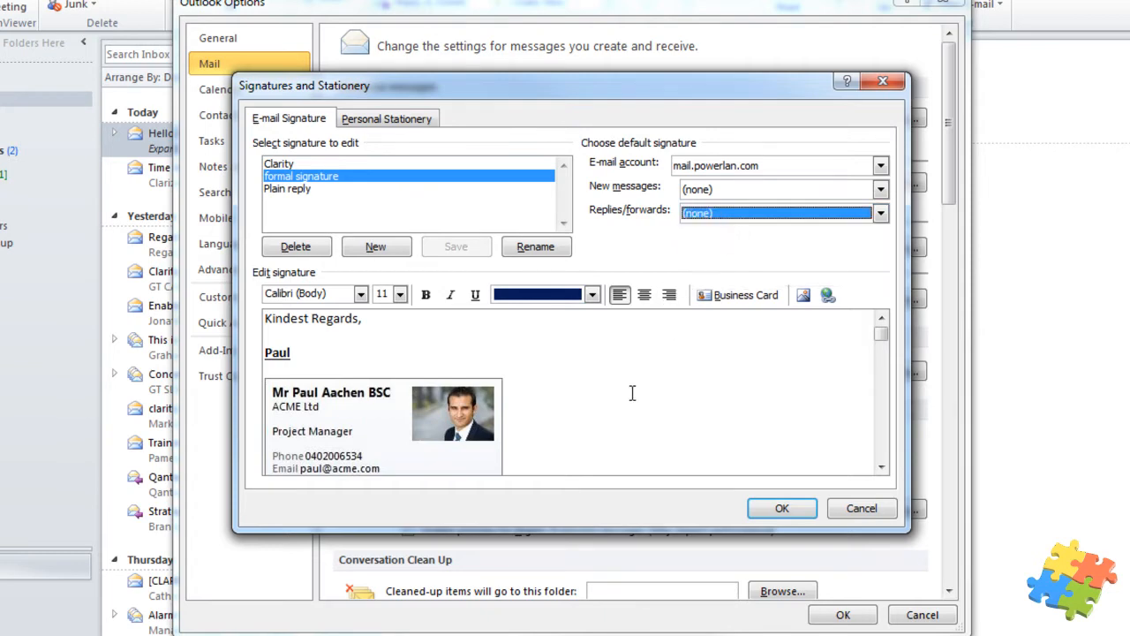
Step: Delete "formal signature" from the signature list and save the signature settings
left_click(532, 320)
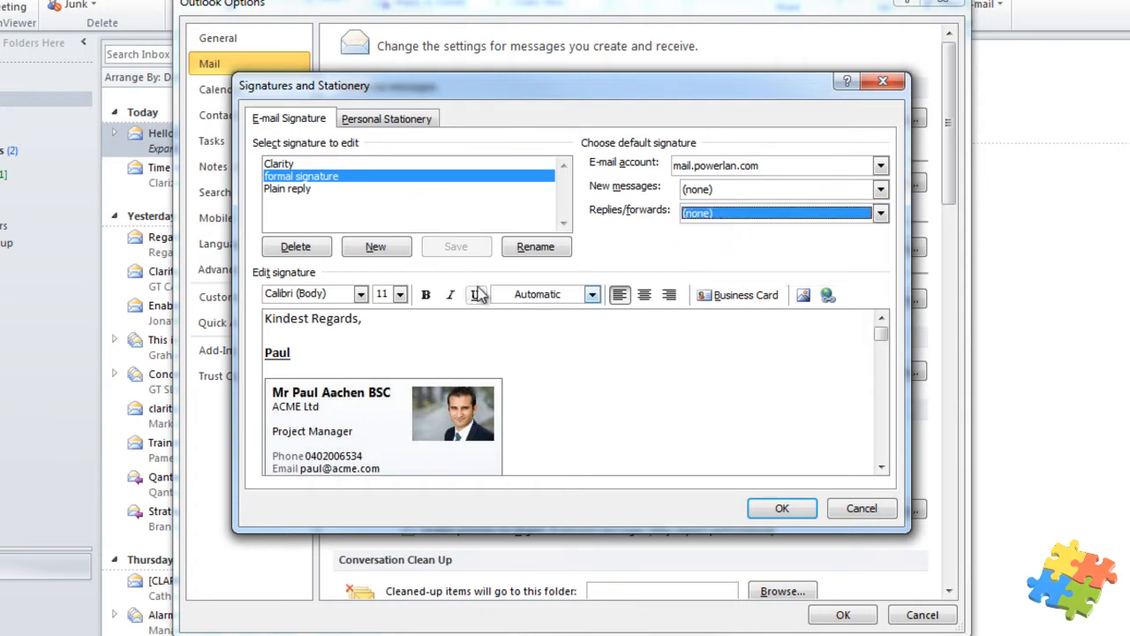
left_click(288, 248)
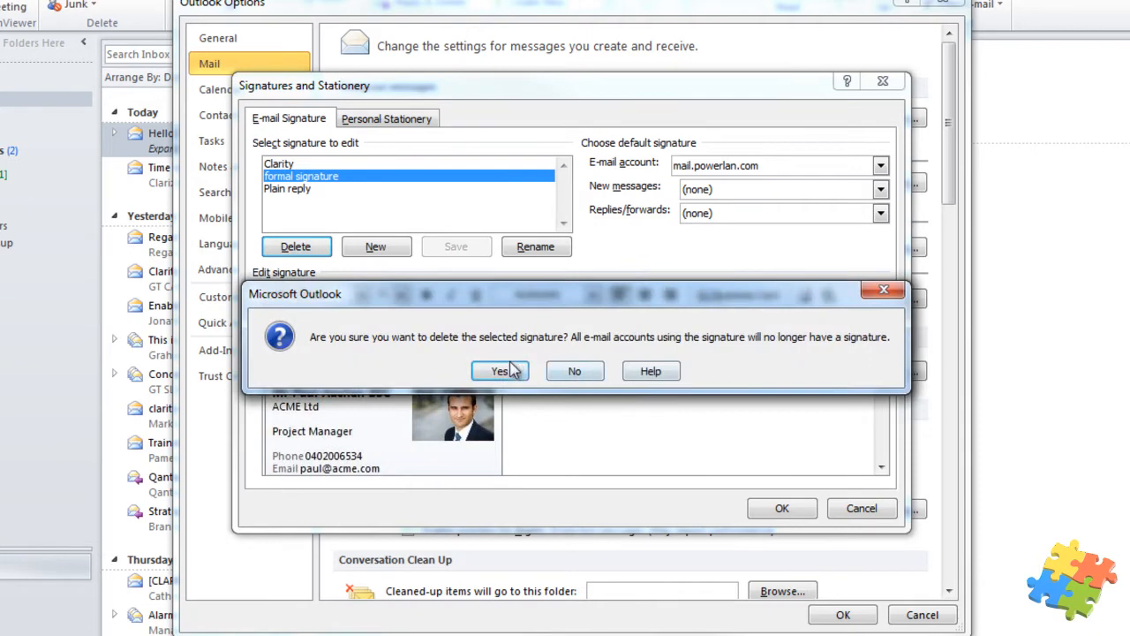
left_click(500, 372)
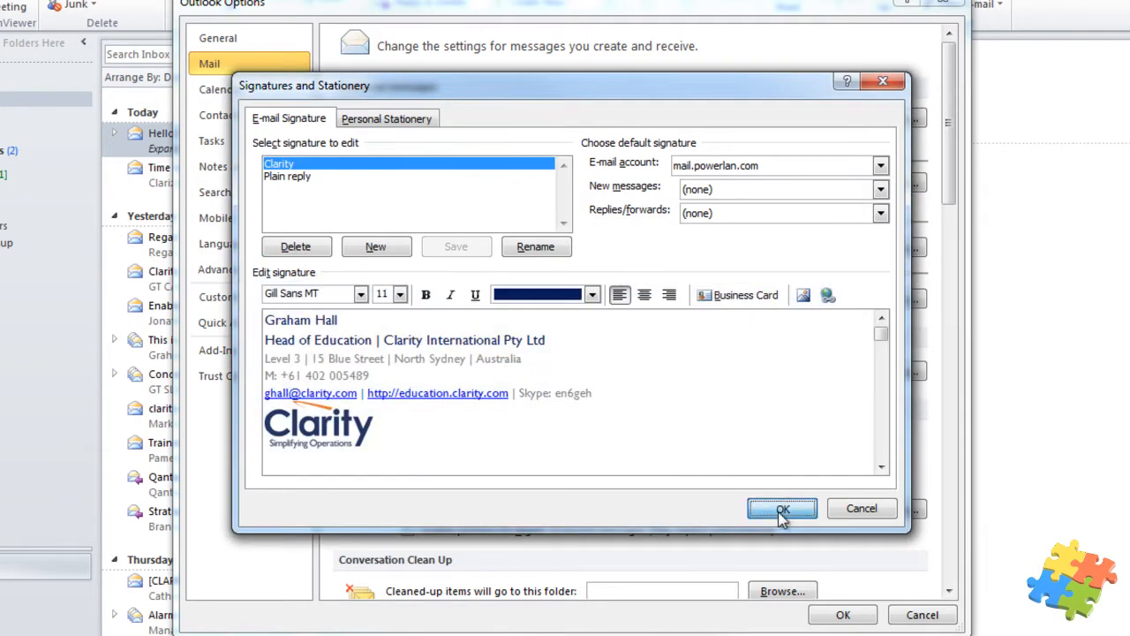
left_click(782, 509)
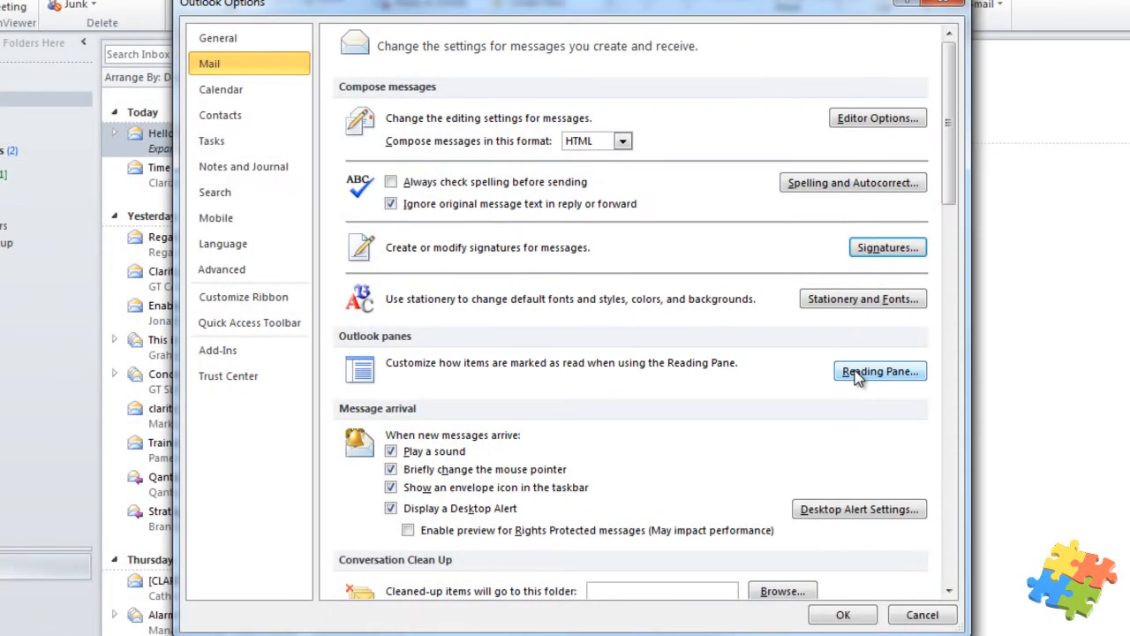
Step: Turn off marking items as read, both when viewed in the Reading Pane and when the selection changes
left_click(855, 372)
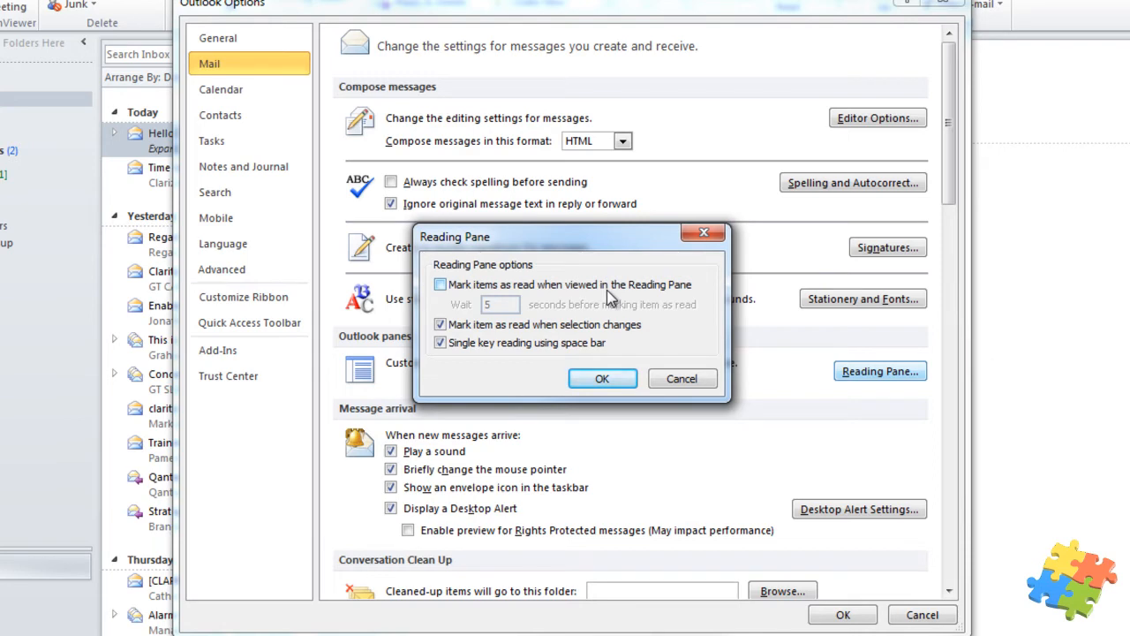
left_click(440, 286)
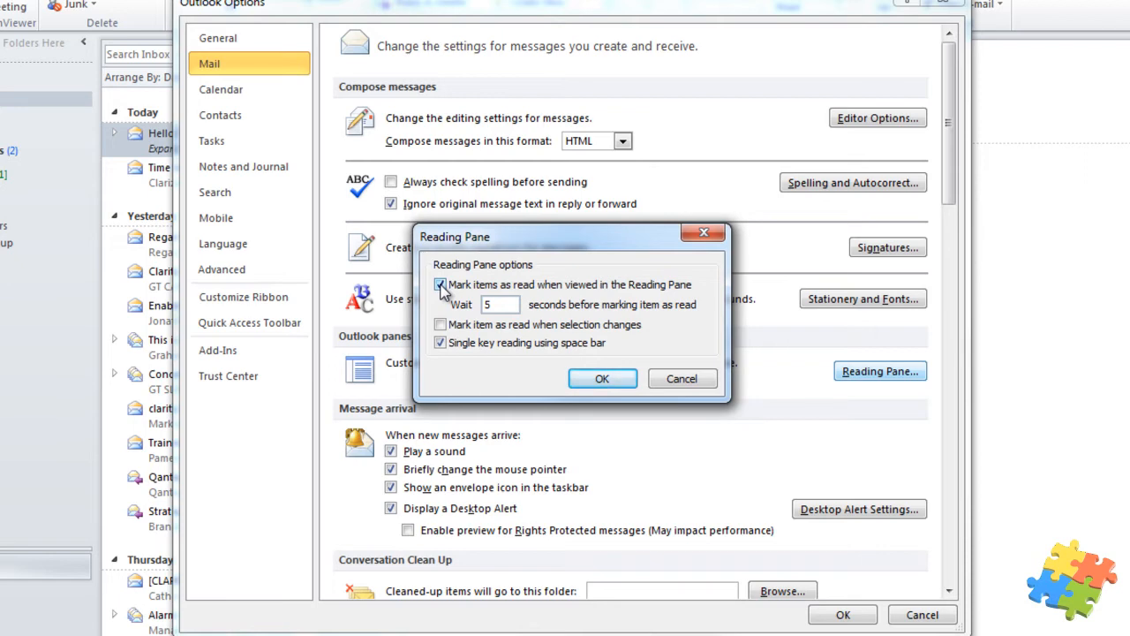
left_click(440, 287)
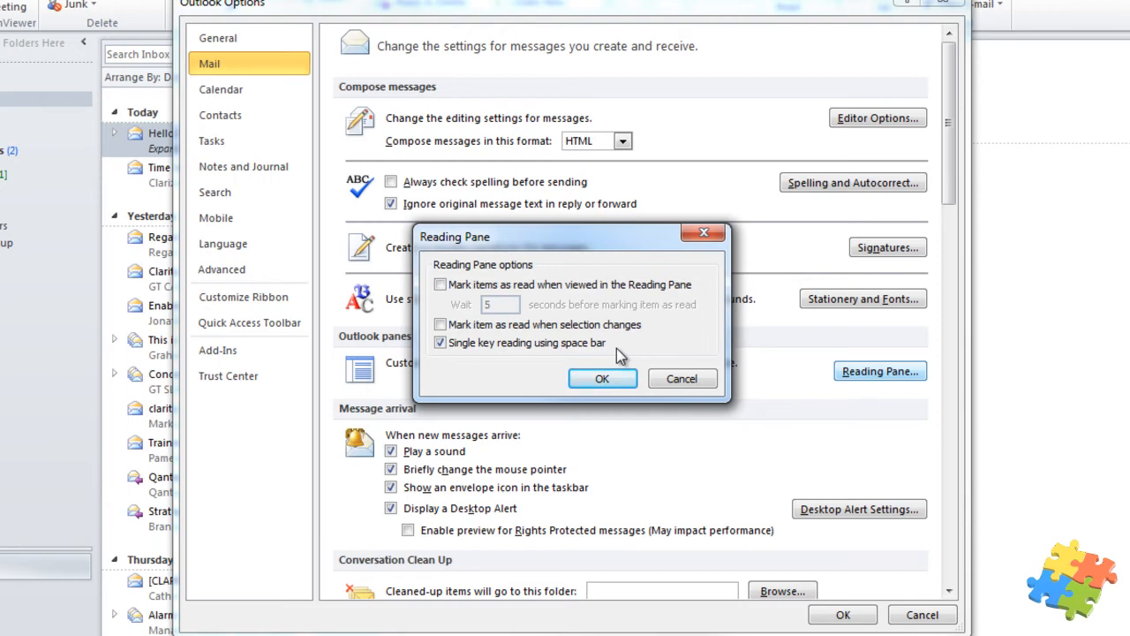
left_click(603, 379)
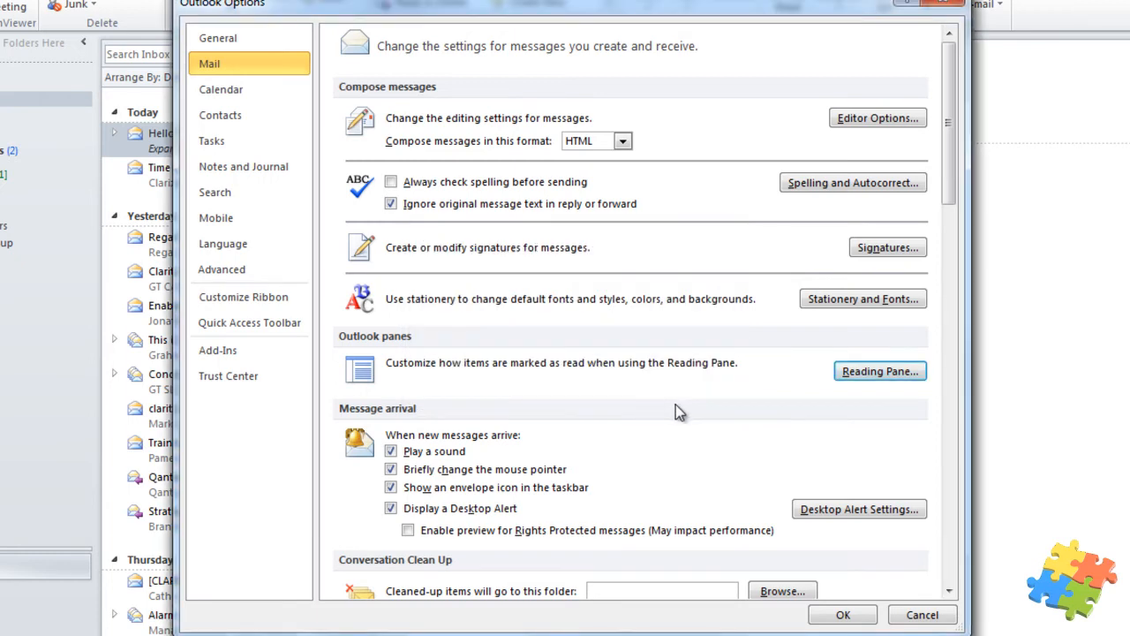
Step: Preview the new-mail Desktop Alert from its settings and accept the duration and transparency as they are
scroll(677, 404, "down", 2)
scroll(677, 411, "down", 5)
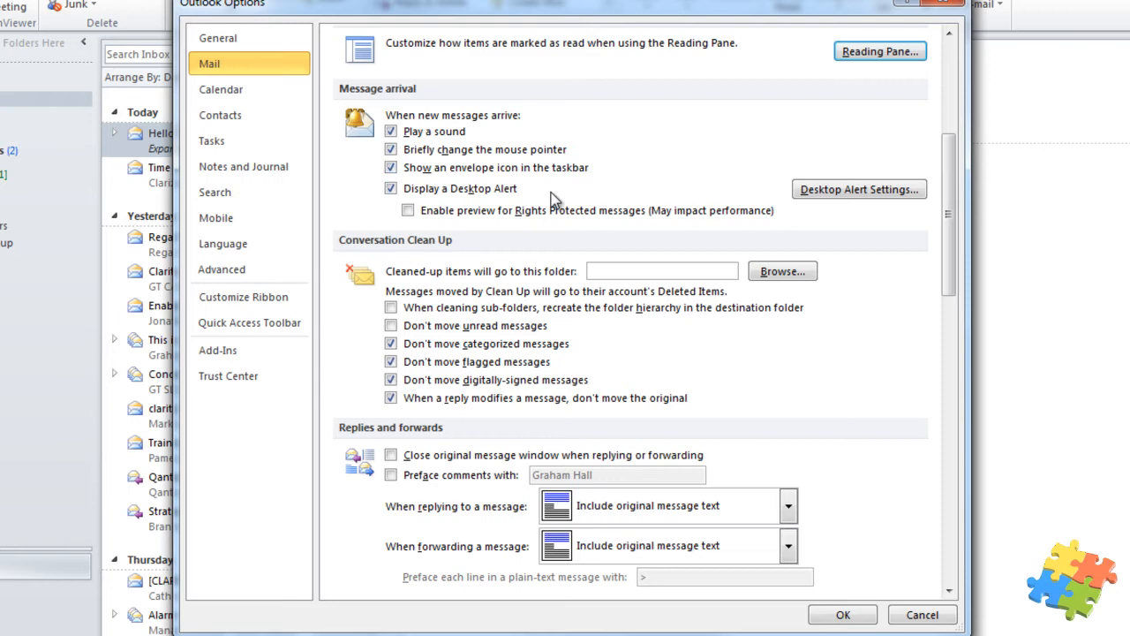
left_click(877, 196)
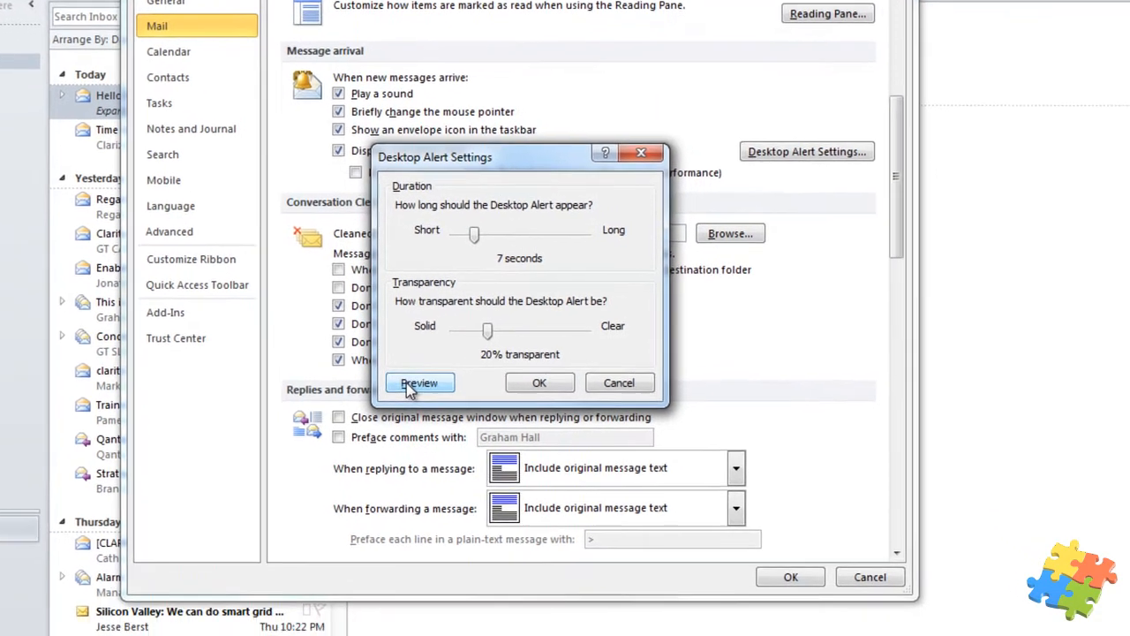
left_click(462, 423)
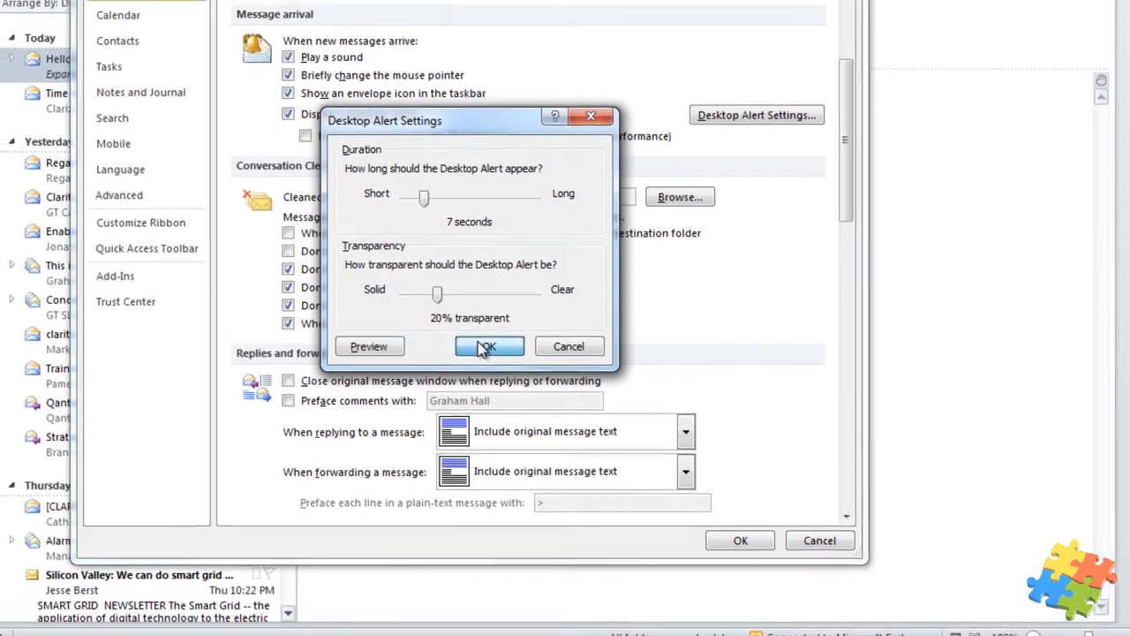
left_click(468, 336)
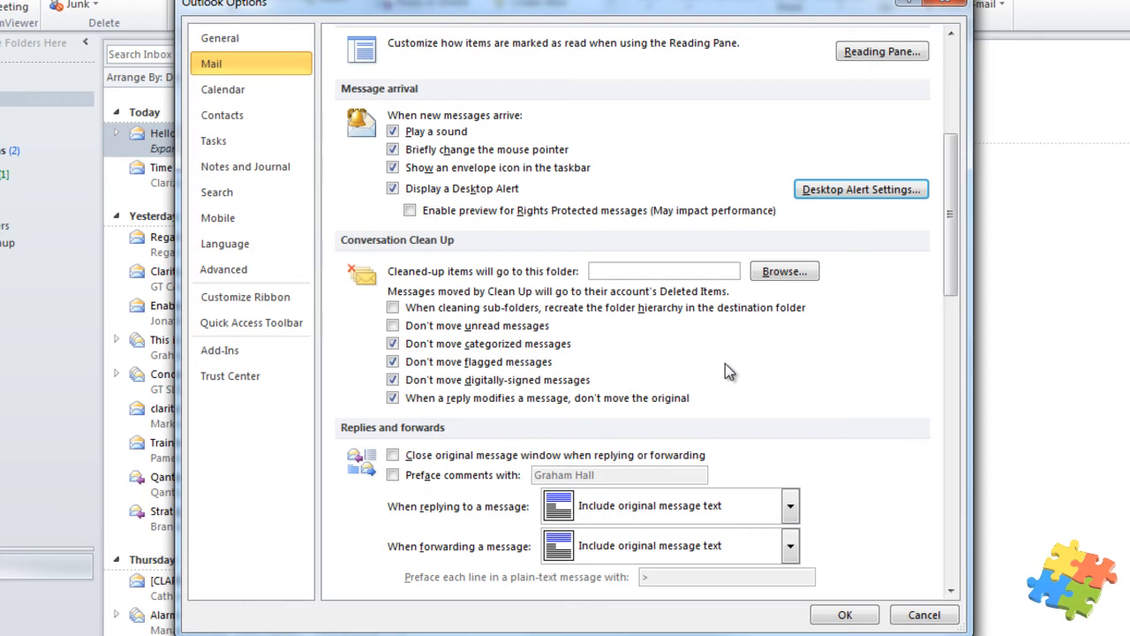
Step: Turn on prefacing comments with the user's name for replies and forwards, and save the options
scroll(725, 363, "down", 1)
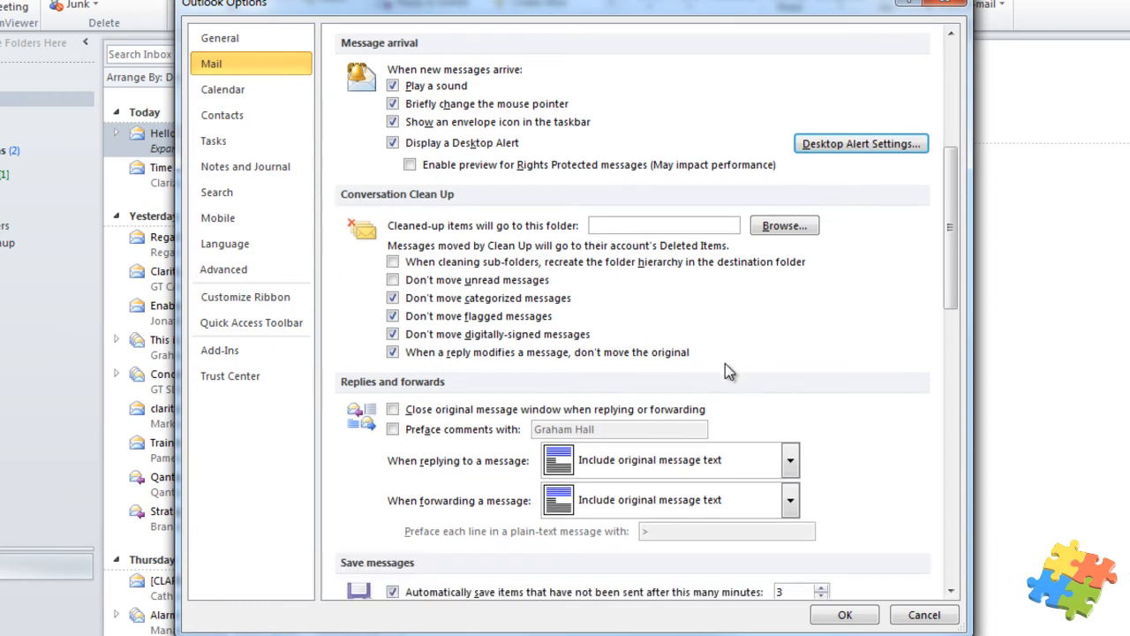
scroll(746, 290, "down", 6)
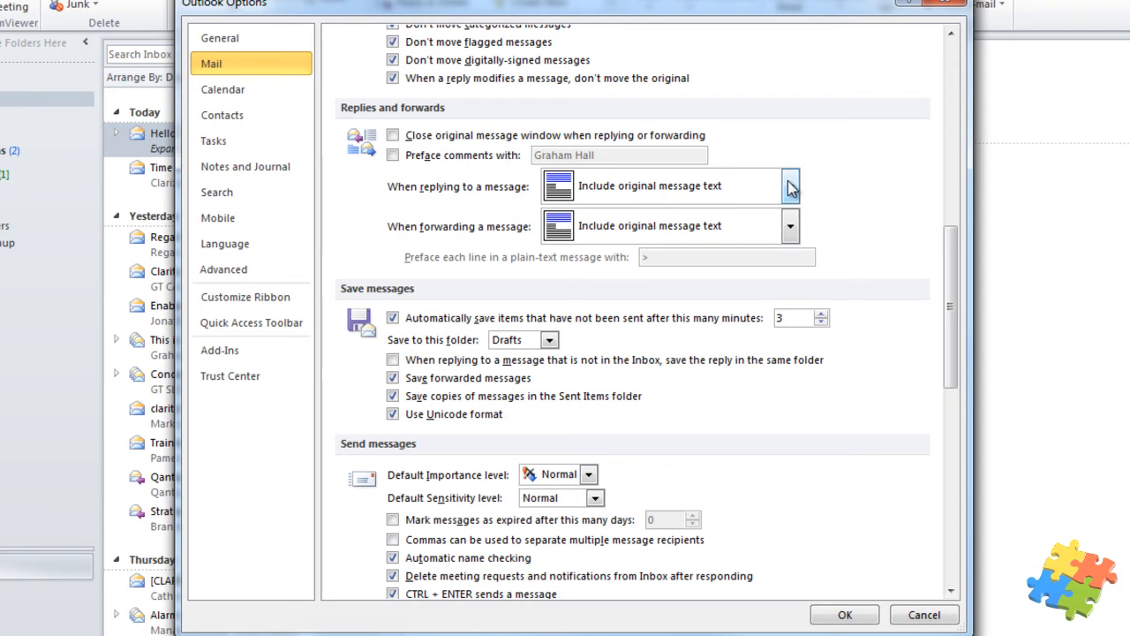
left_click(393, 157)
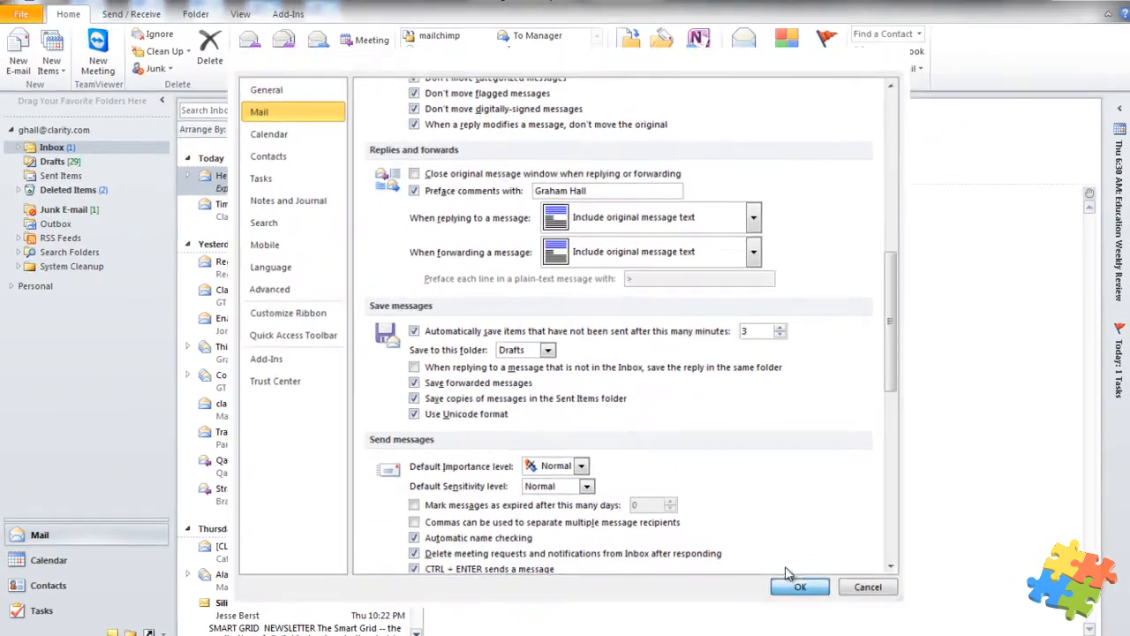
left_click(813, 592)
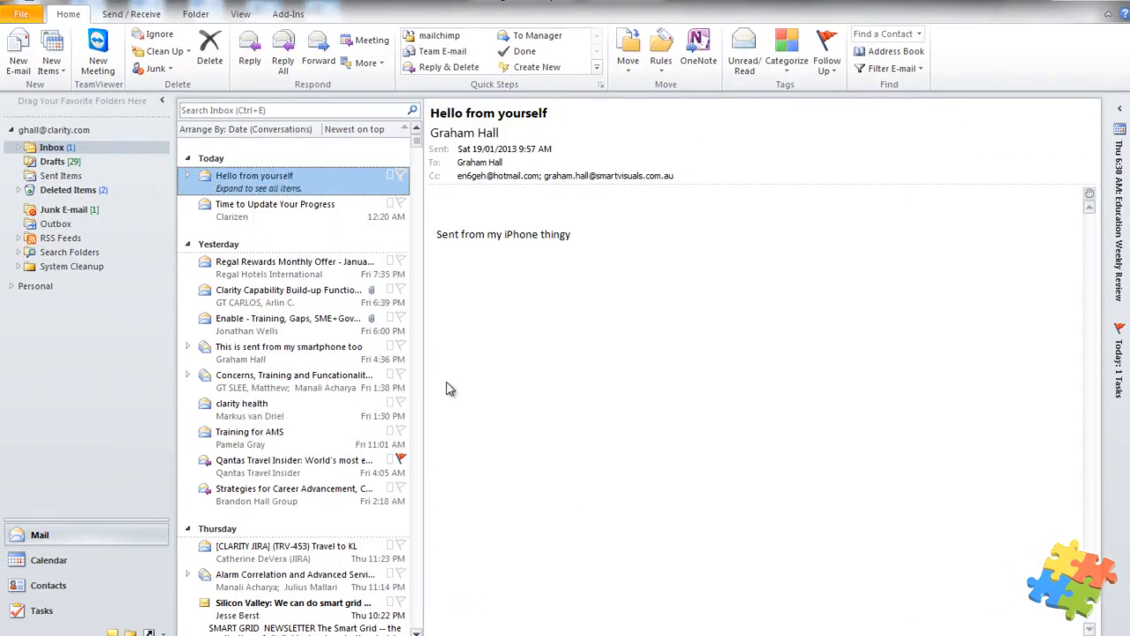
Step: Test the comment preface by inserting "ni don't agree" above "Sent from my iPhone thingy" in a reply to "Hello from yourself", and discard the reply
left_click(250, 51)
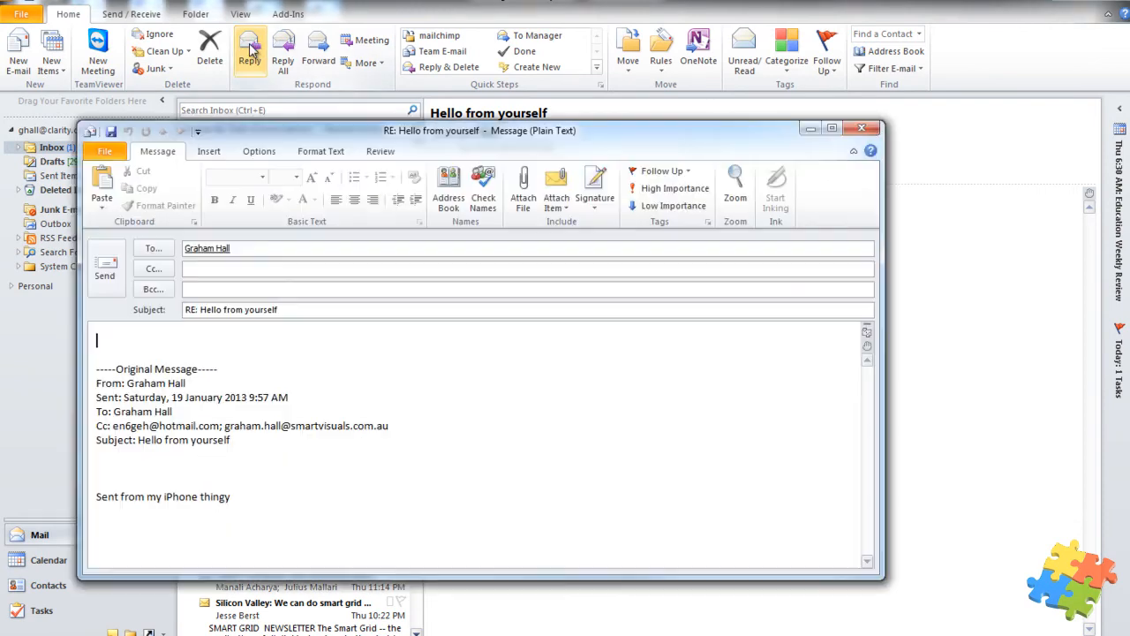
left_click(103, 477)
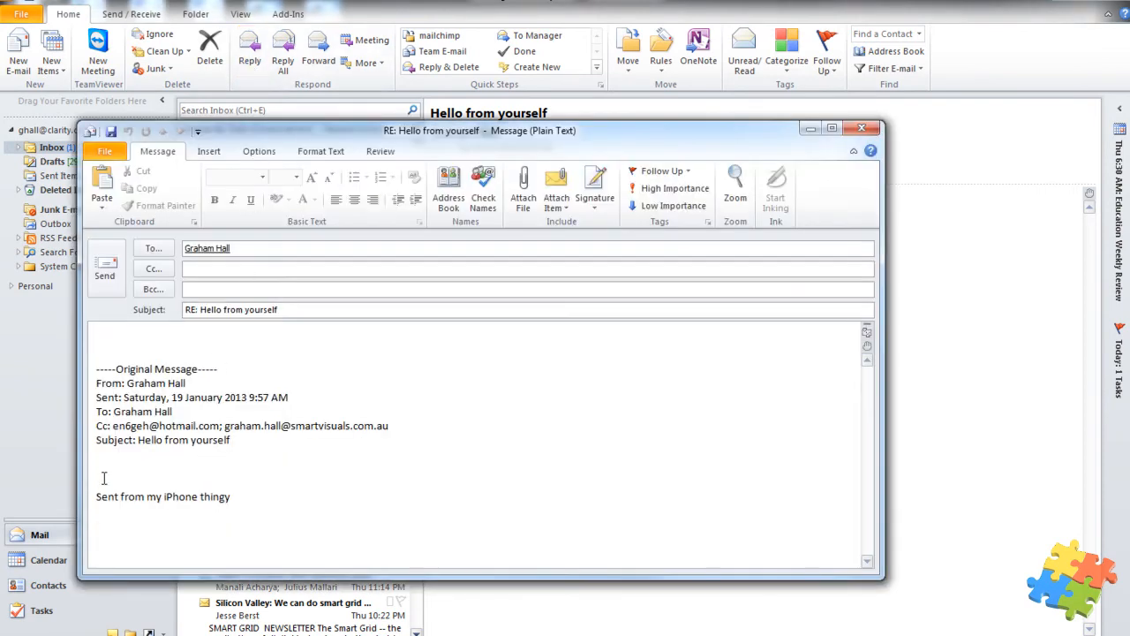
type("ni don't agree")
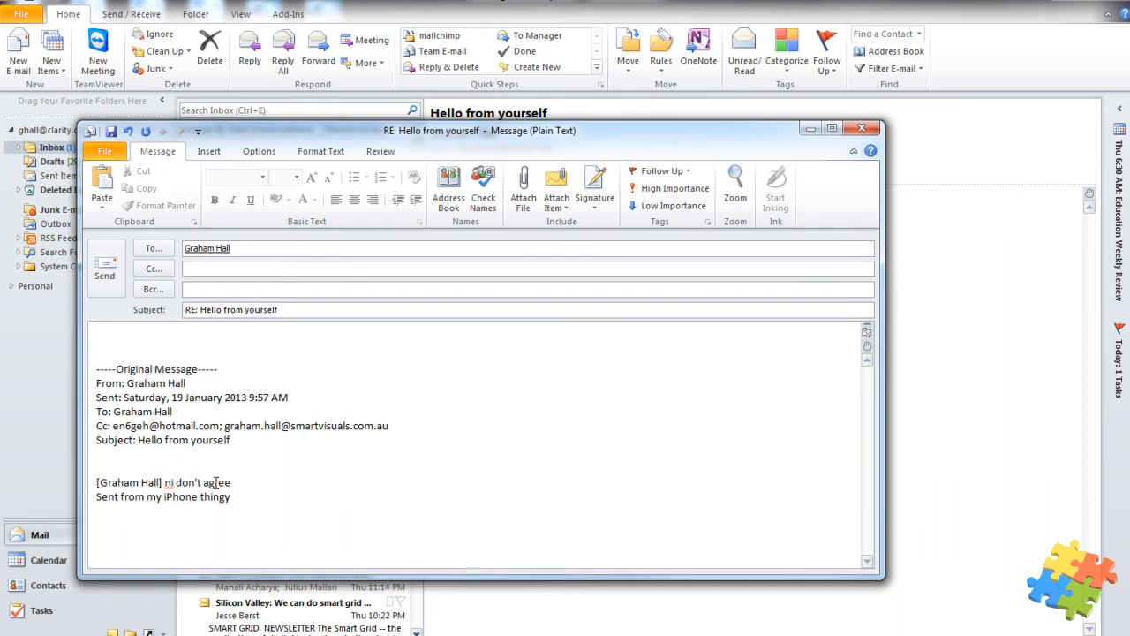
left_click(862, 128)
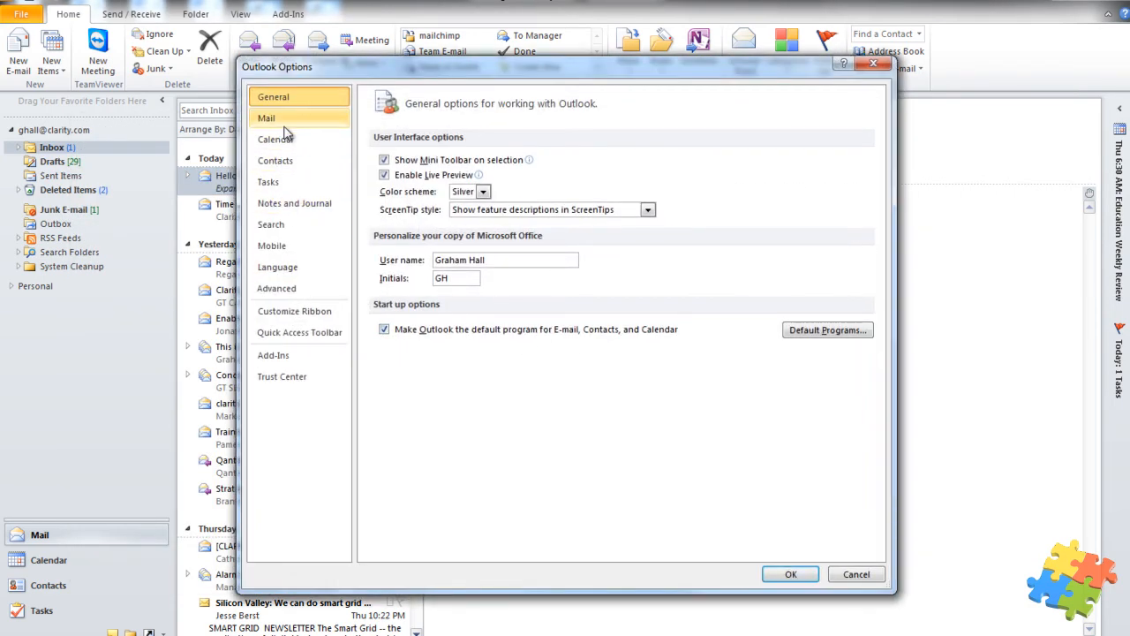
Step: Examine the remaining mail options for saving and sending messages, MailTips, tracking, message format and other settings
left_click(269, 118)
left_click_drag(883, 190, 887, 394)
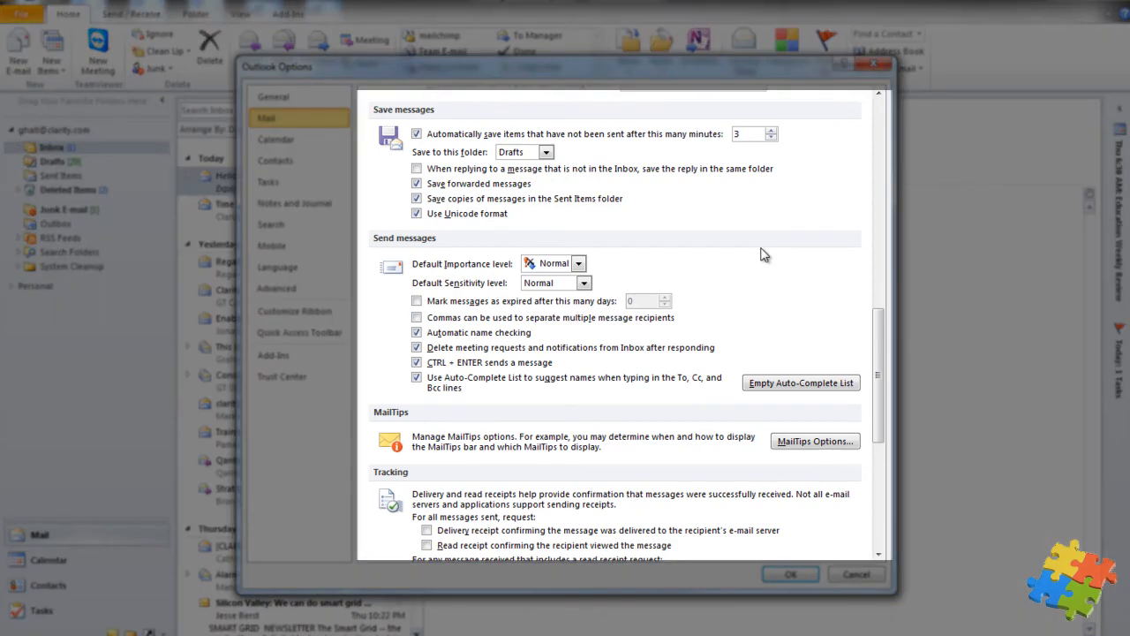
scroll(762, 259, "down", 1)
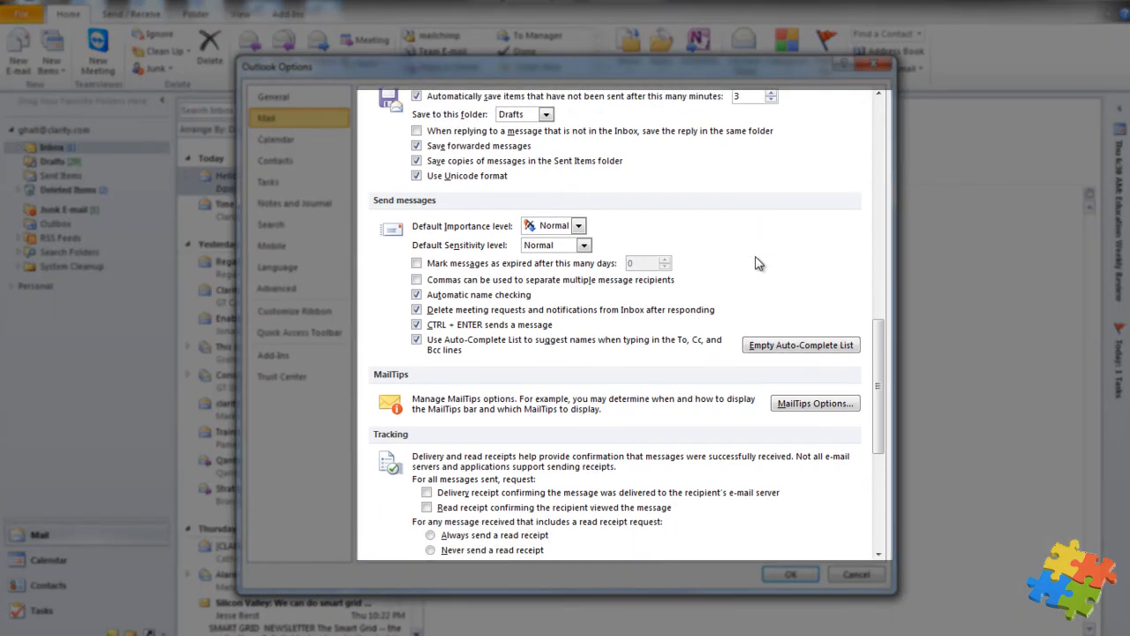
scroll(758, 263, "down", 4)
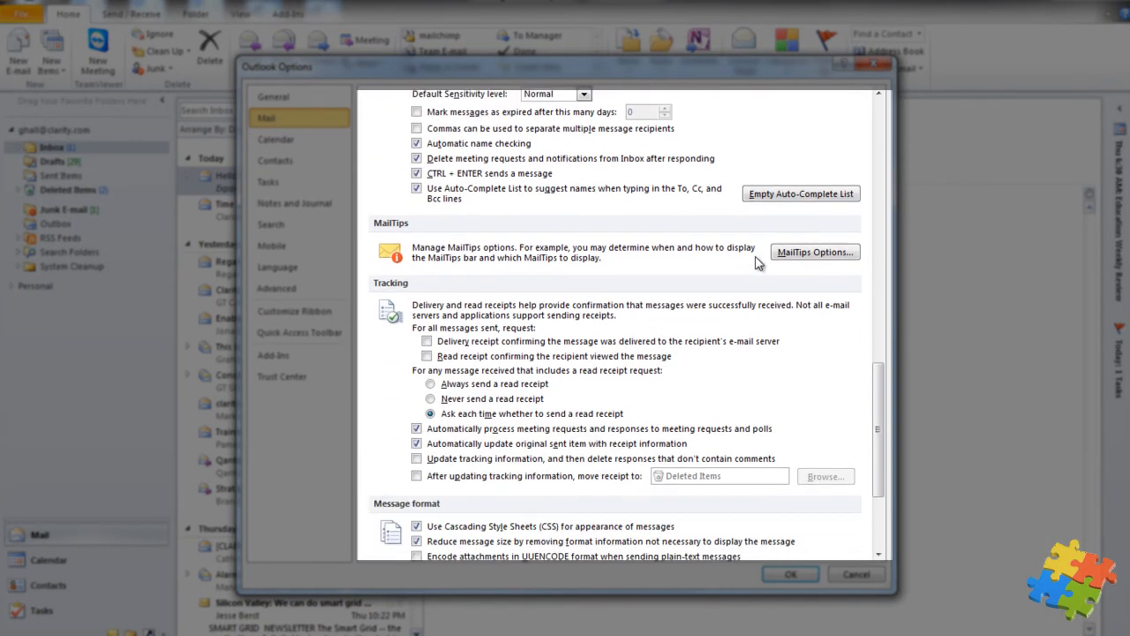
scroll(758, 263, "down", 5)
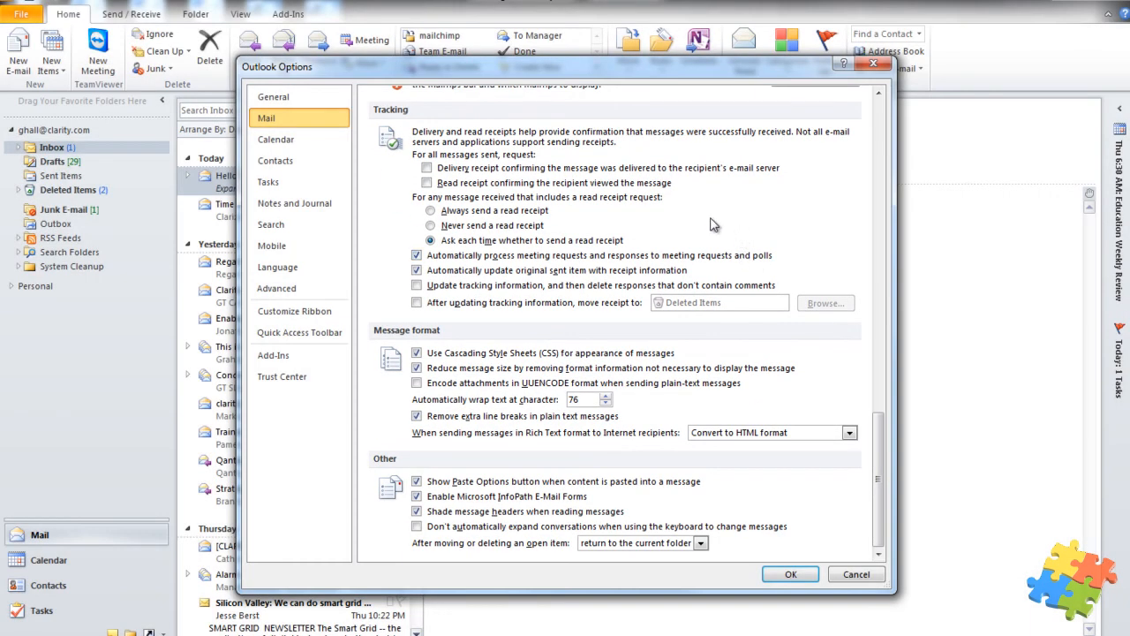
Step: Turn on always checking spelling before sending in the compose message settings and save the options
scroll(706, 215, "up", 5)
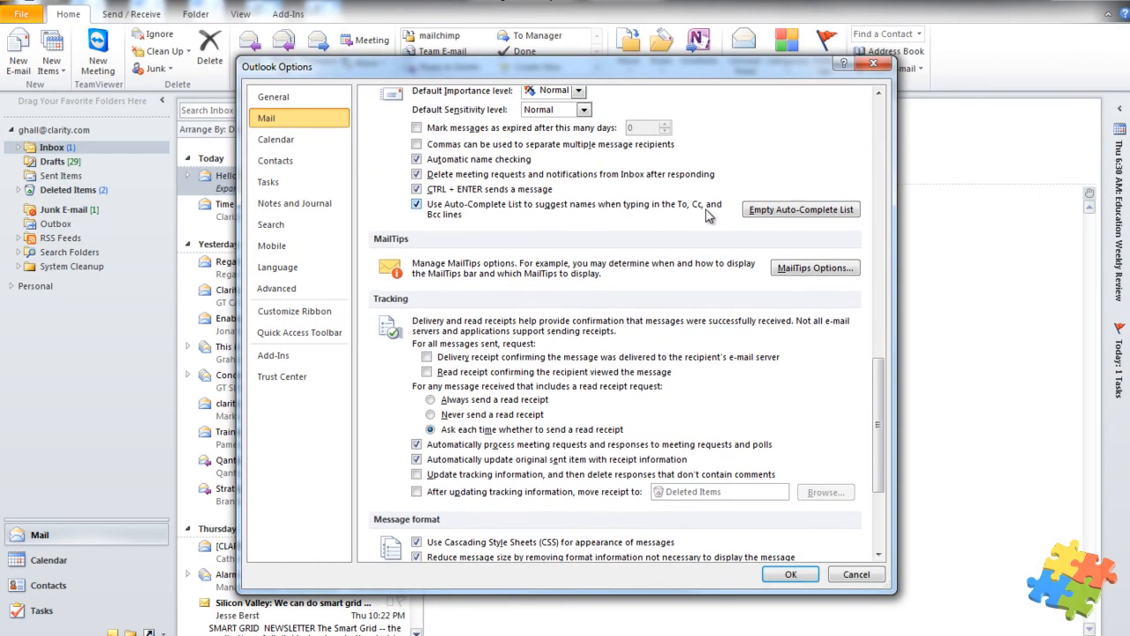
scroll(706, 216, "up", 15)
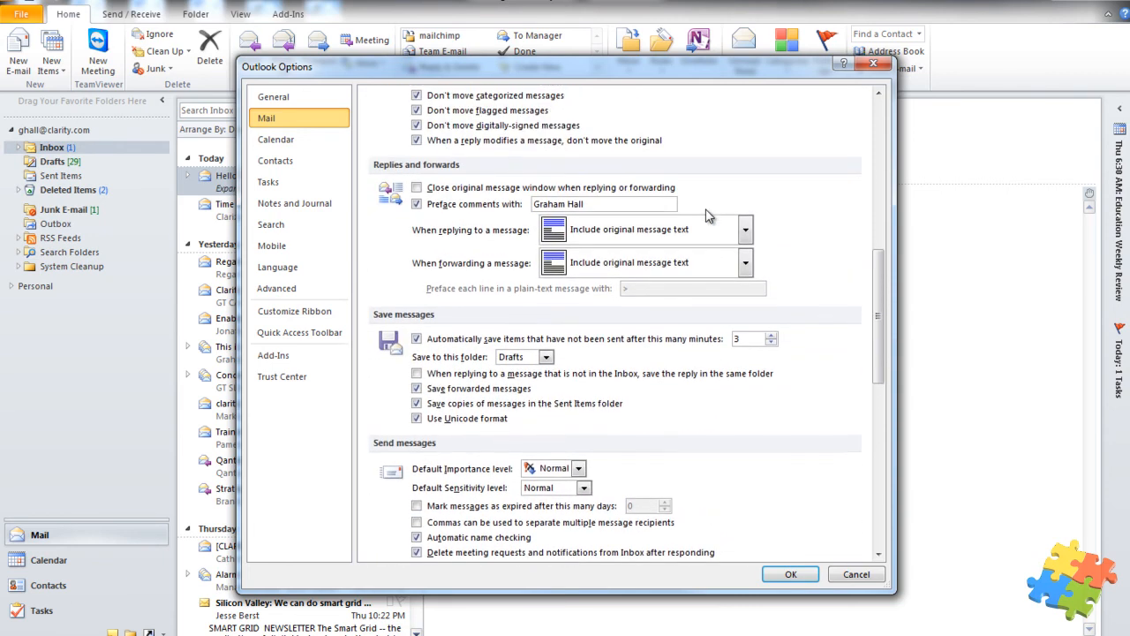
scroll(707, 216, "up", 1)
scroll(753, 295, "down", 2)
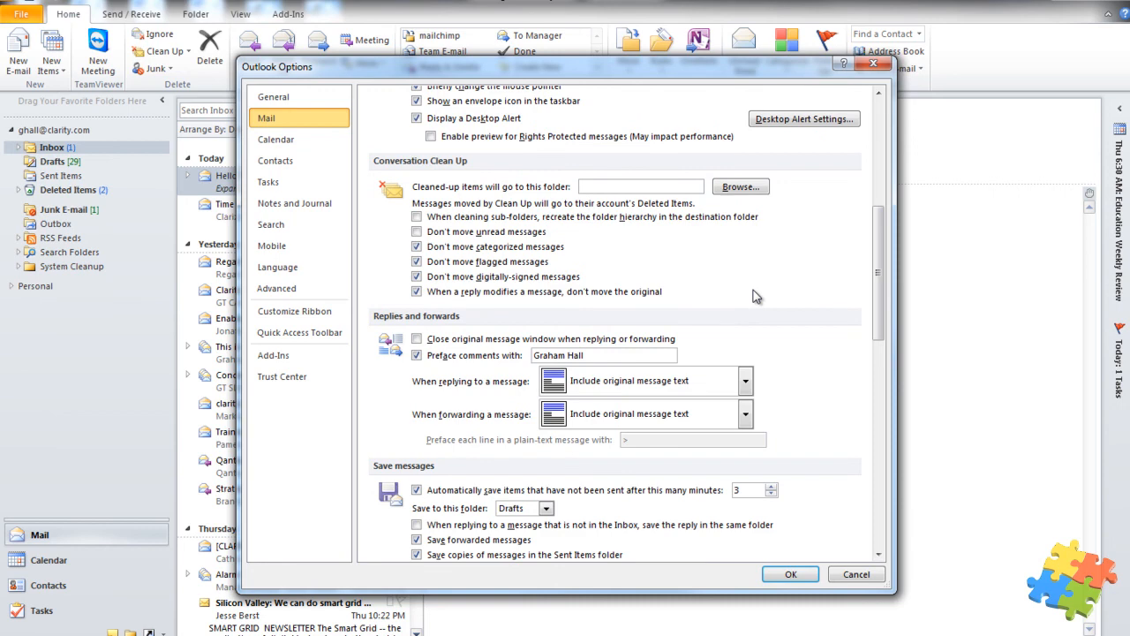
scroll(754, 295, "up", 5)
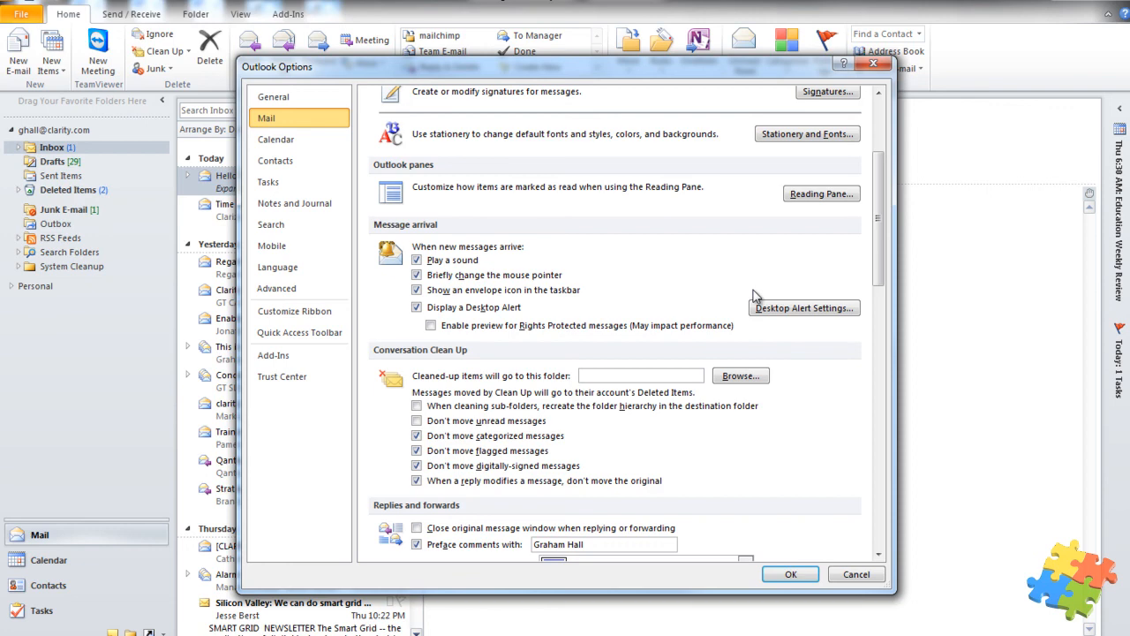
scroll(753, 294, "up", 5)
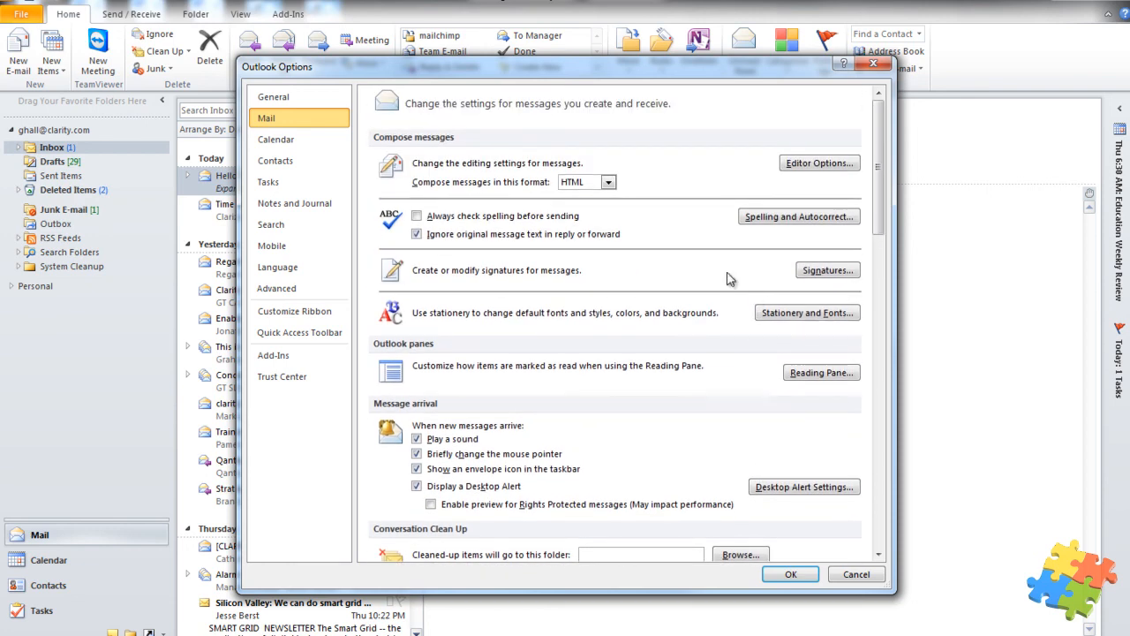
left_click(417, 218)
left_click(790, 576)
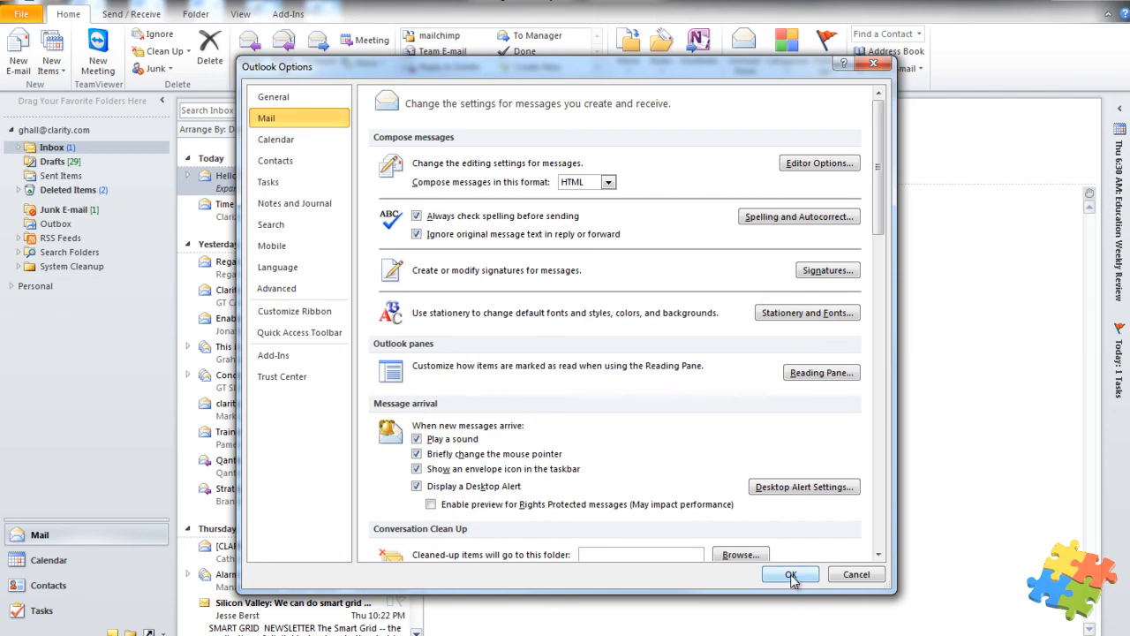